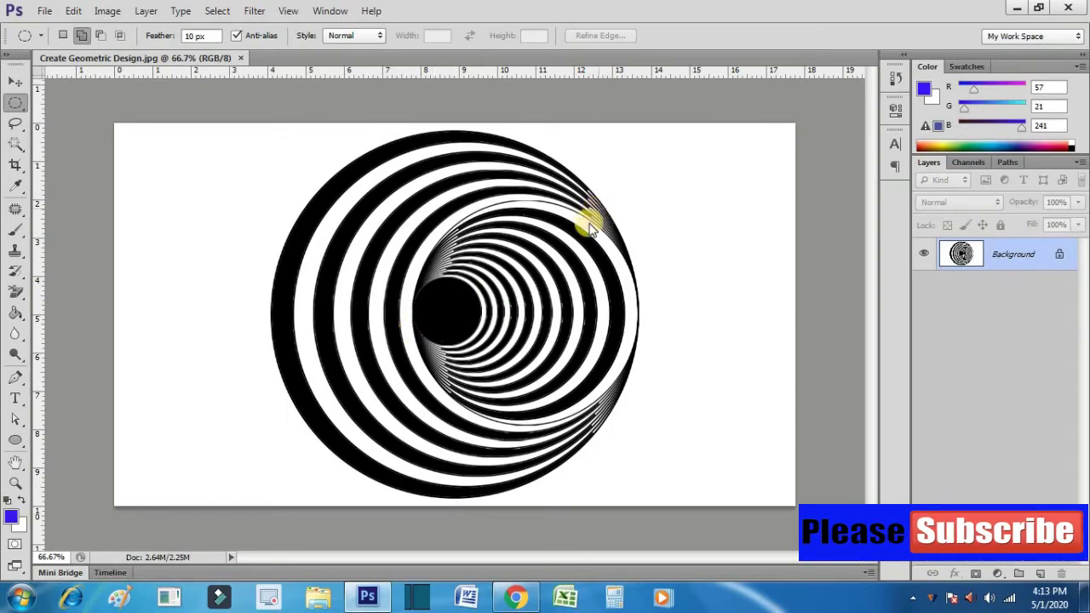
Open the New document dialog with Ctrl+N while the tunnel reference image is shown.
{"action": "key", "text": "ctrl+n"}
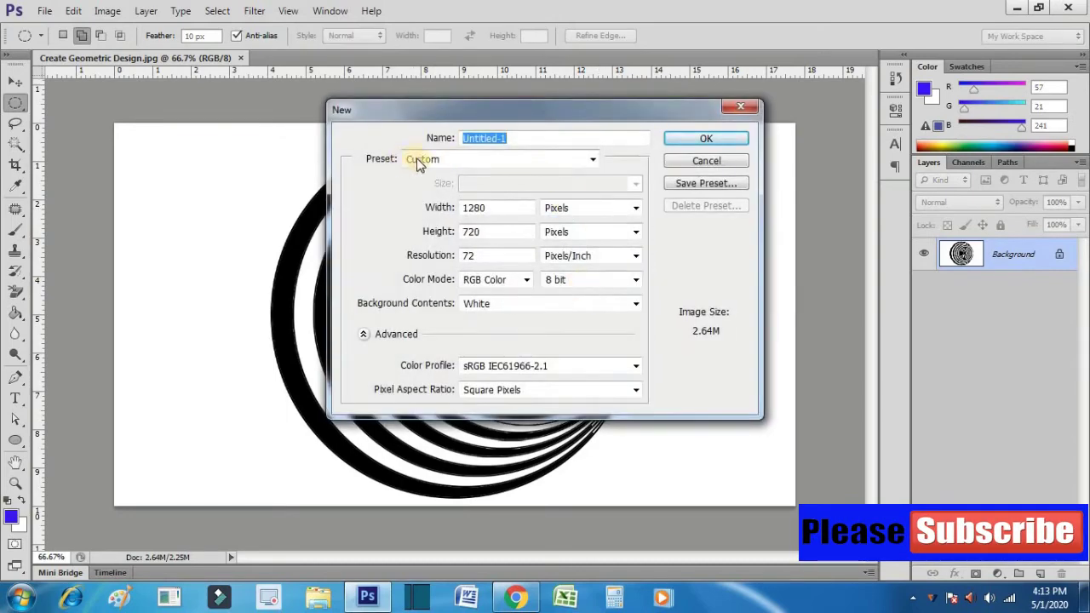
Create an Untitled-1 document: Custom preset, 1280 × 720 px, 72 resolution, white background.
{"action": "left_click", "coordinate": [469, 159]}
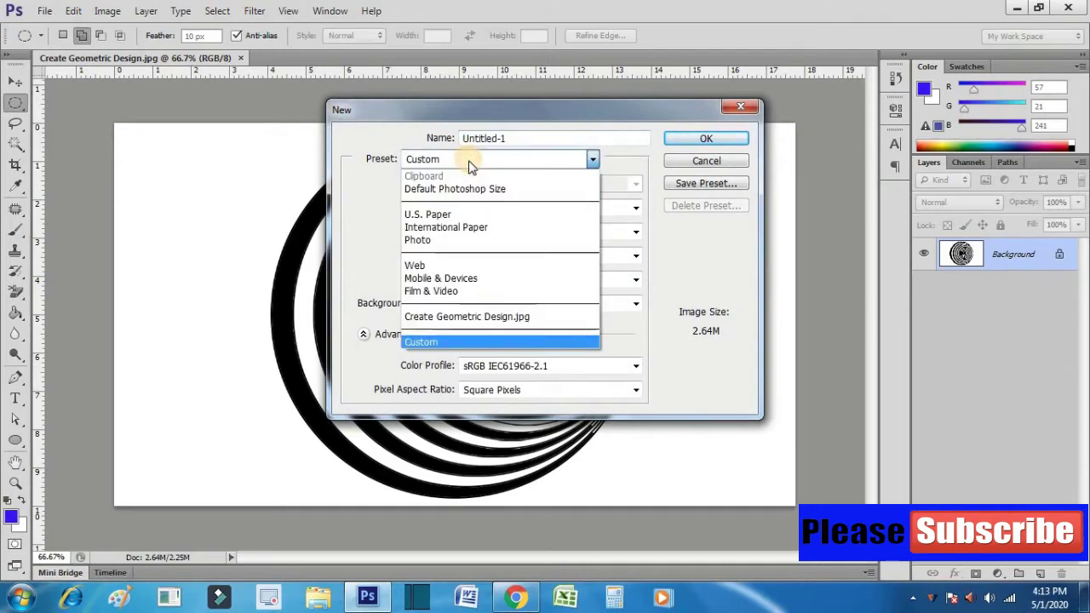
{"action": "left_click", "coordinate": [418, 341]}
{"action": "left_click", "coordinate": [593, 215]}
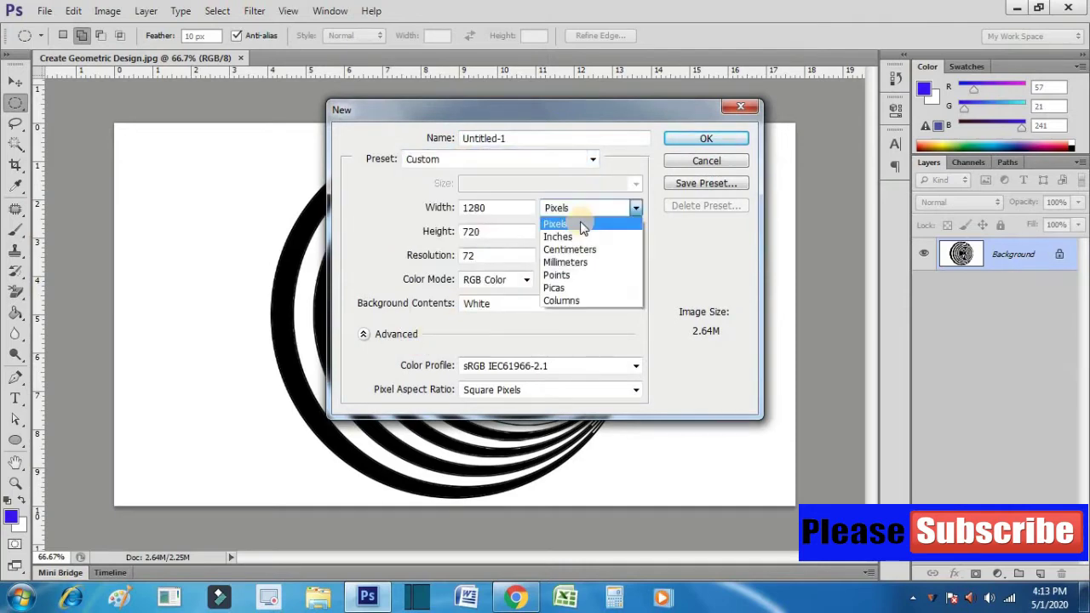
{"action": "left_click", "coordinate": [585, 221]}
{"action": "left_click", "coordinate": [515, 208]}
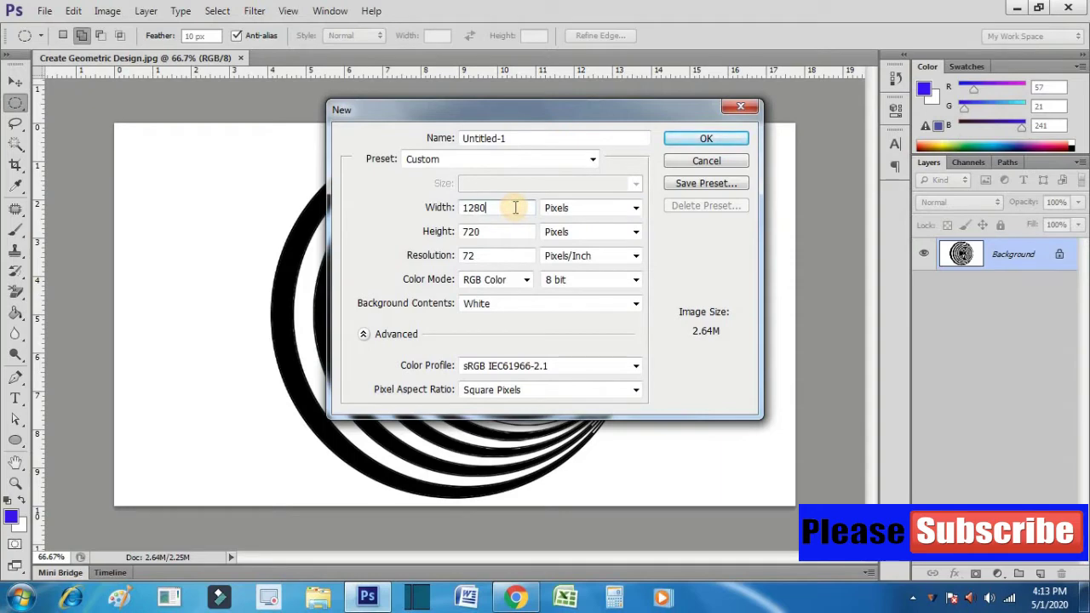
{"action": "key", "text": "Tab"}
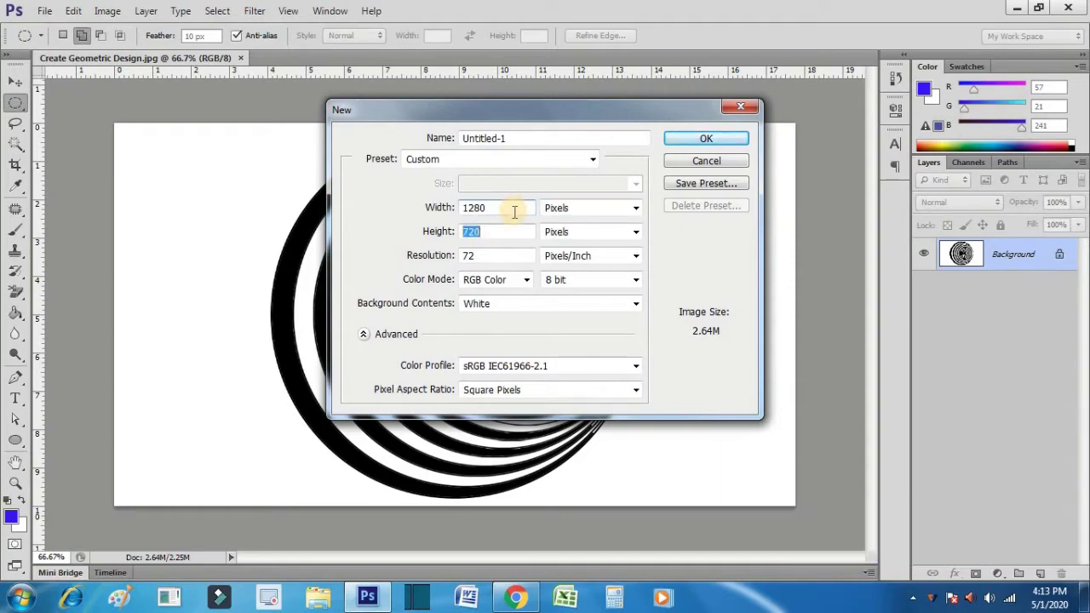
{"action": "key", "text": "Tab"}
{"action": "key", "text": "Tab"}
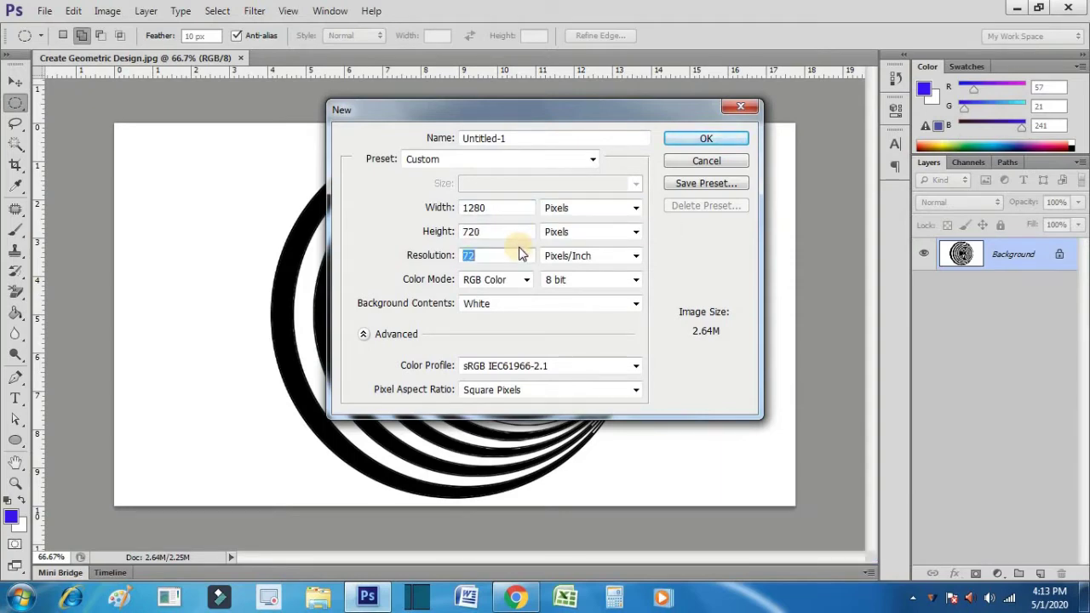
{"action": "key", "text": "Tab"}
{"action": "key", "text": "Tab"}
{"action": "key", "text": "Tab"}
{"action": "key", "text": "Tab"}
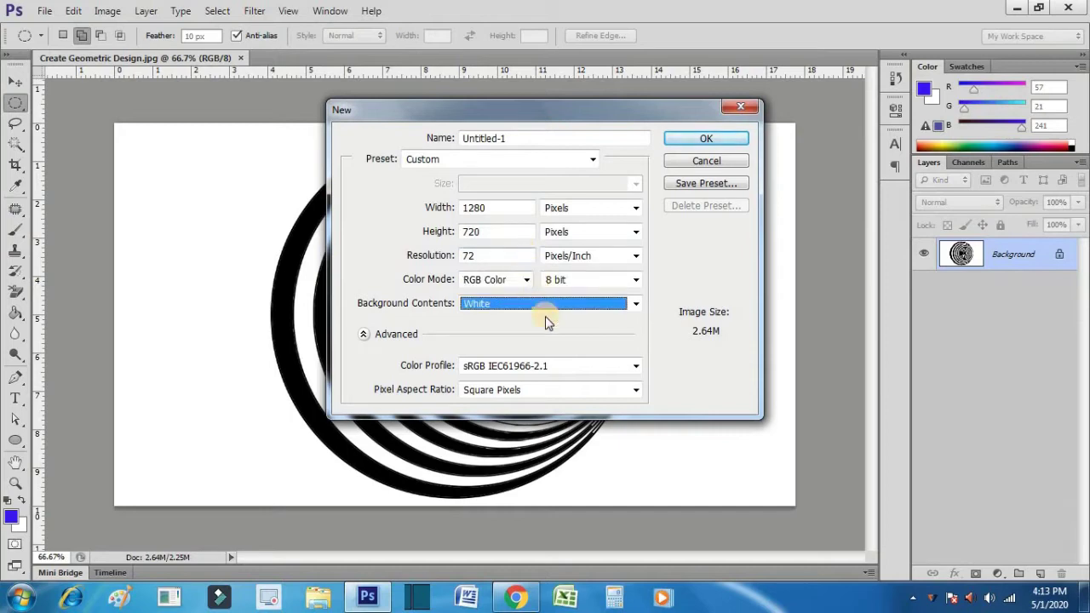
{"action": "left_click", "coordinate": [723, 139]}
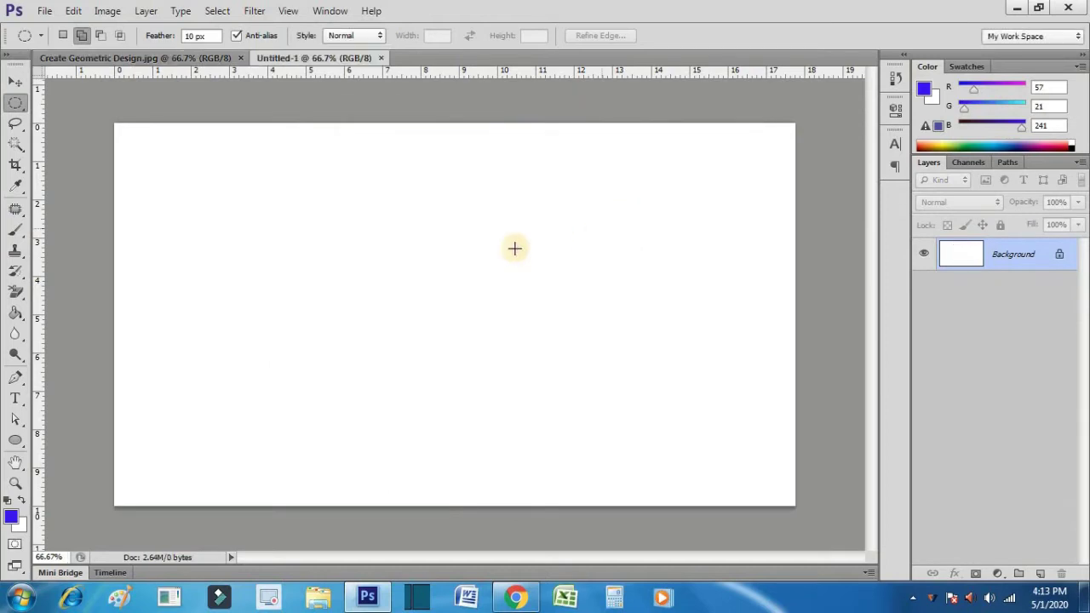
Select the Ellipse Tool in Shape mode.
{"action": "left_click", "coordinate": [21, 444]}
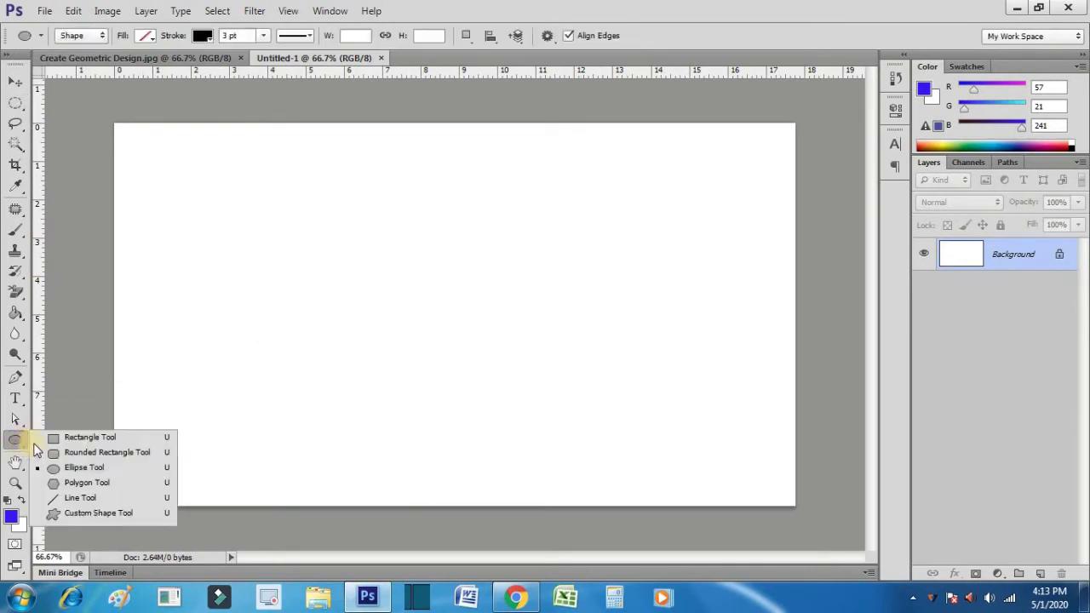
{"action": "left_click", "coordinate": [62, 470]}
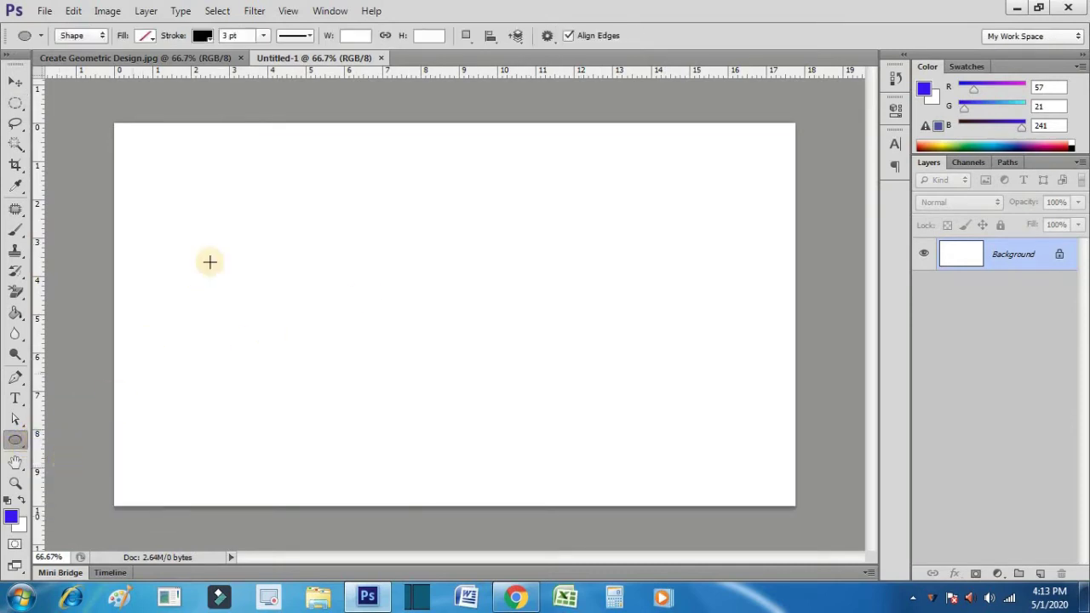
{"action": "left_click", "coordinate": [81, 35]}
{"action": "left_click", "coordinate": [81, 52]}
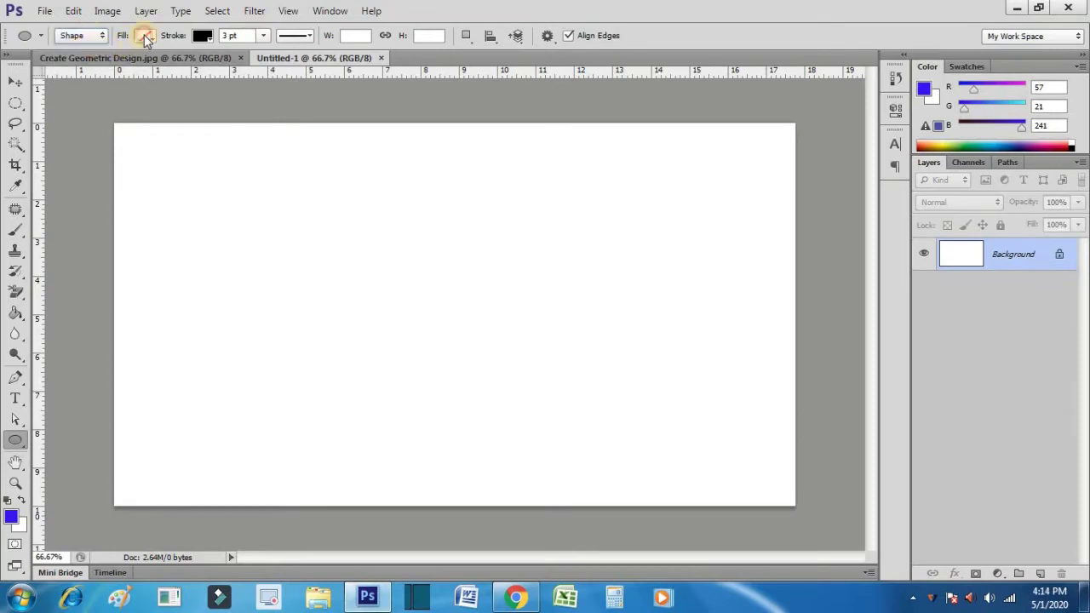
Set the ellipse to no fill with a solid 2 pt dark gray stroke.
{"action": "left_click", "coordinate": [146, 36]}
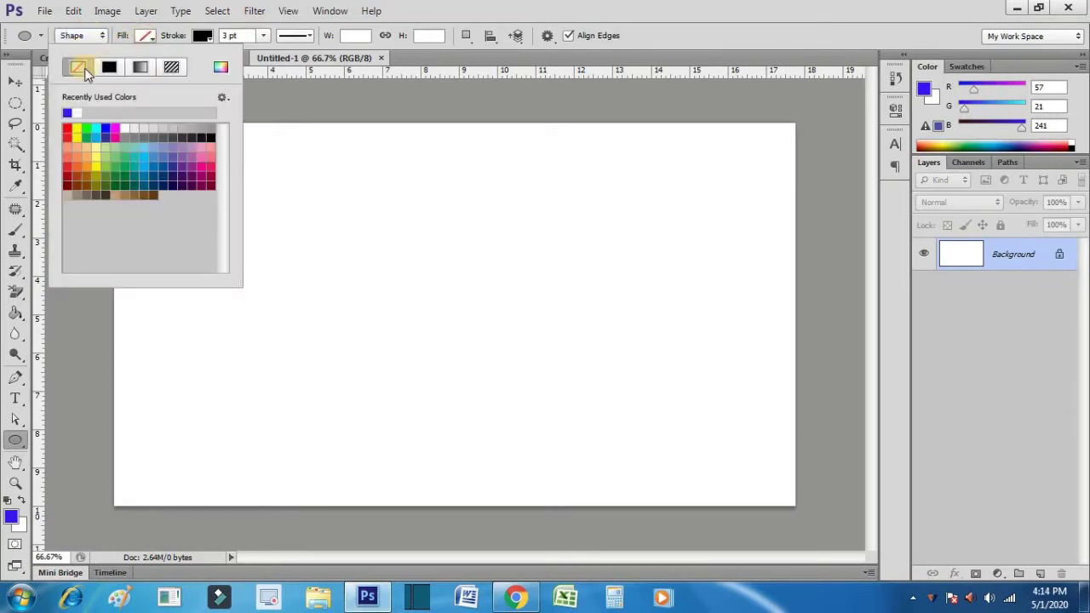
{"action": "left_click", "coordinate": [201, 40]}
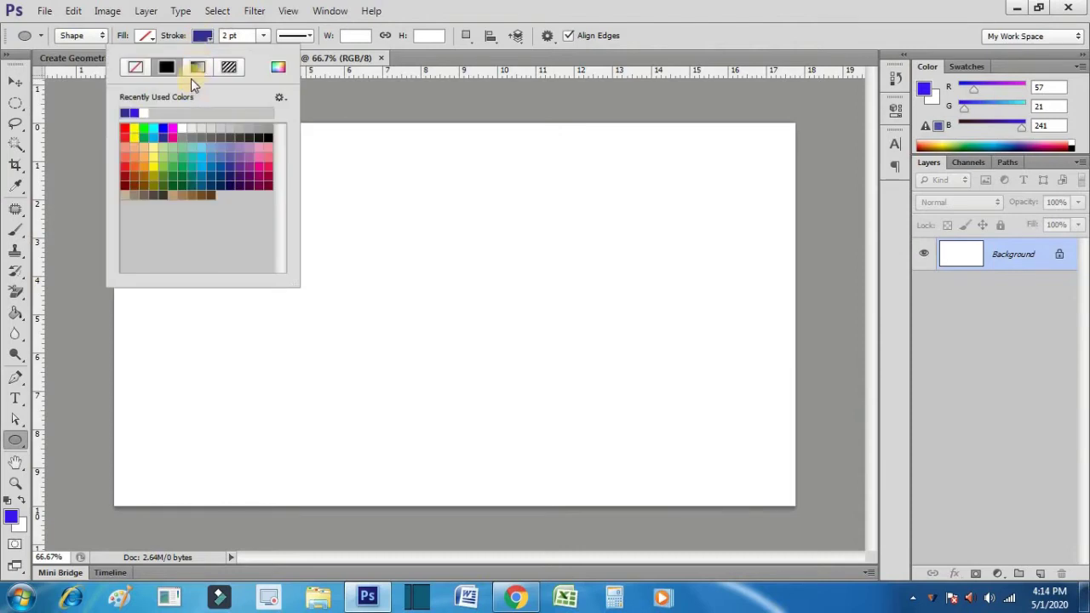
{"action": "left_click", "coordinate": [266, 136]}
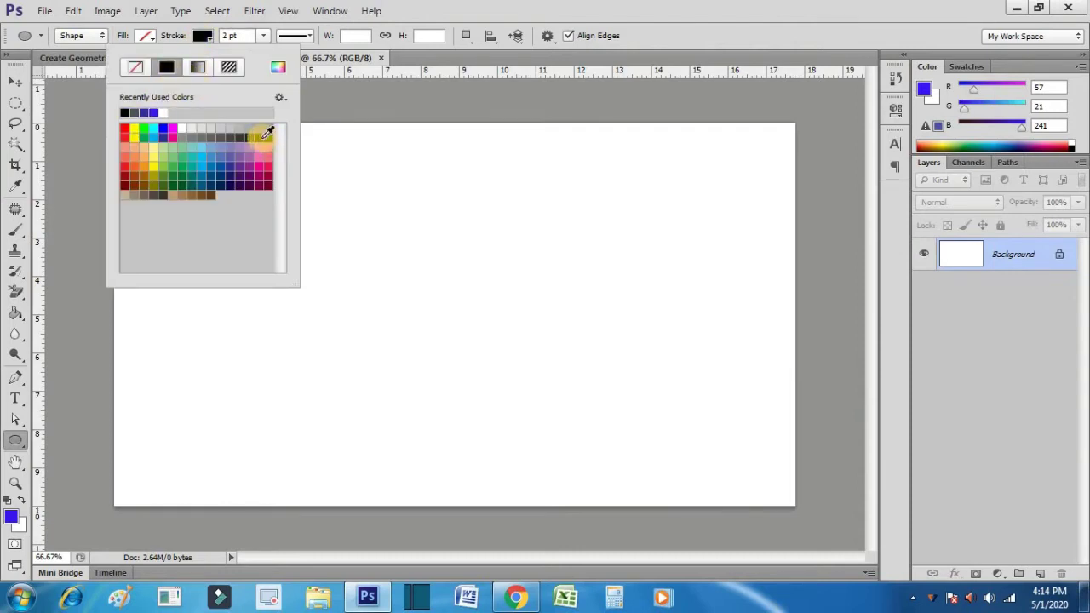
{"action": "left_click", "coordinate": [134, 113]}
{"action": "left_click", "coordinate": [240, 36]}
{"action": "type", "text": "3"}
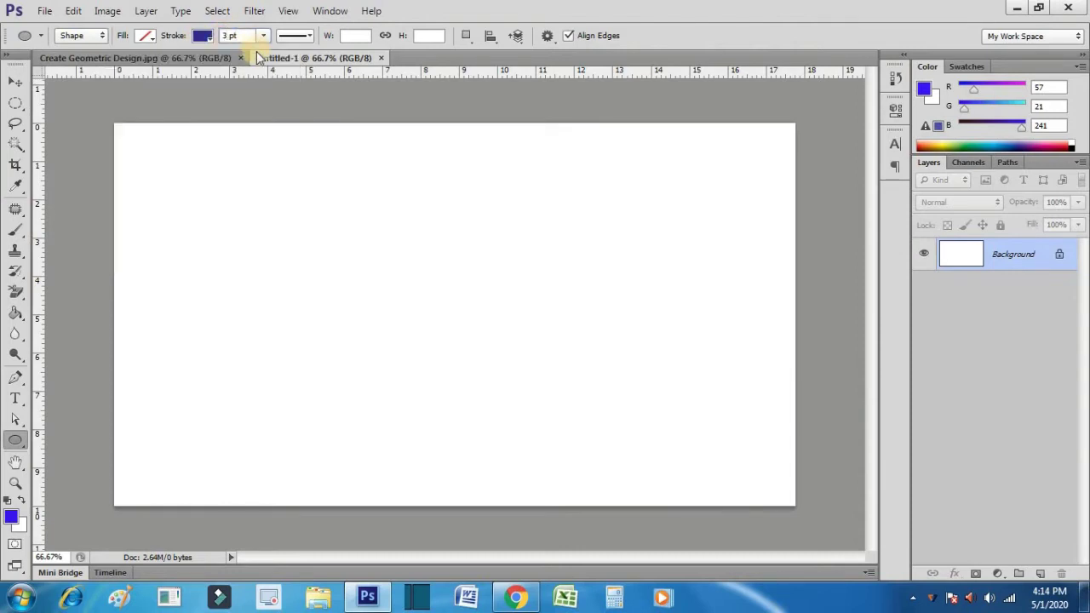
{"action": "key", "text": "BackSpace"}
{"action": "type", "text": "2"}
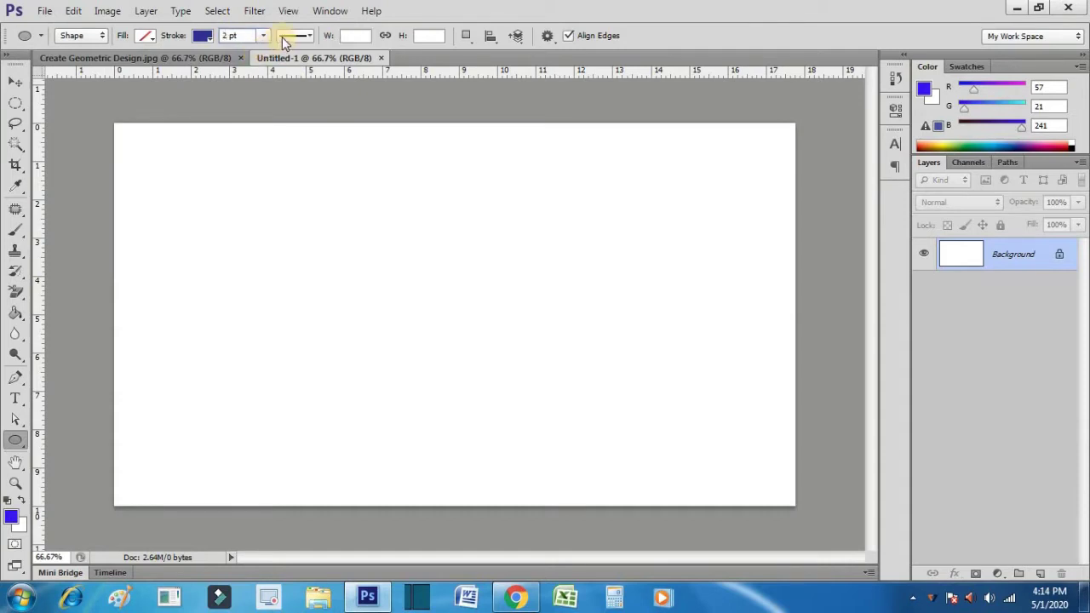
{"action": "left_click", "coordinate": [289, 35]}
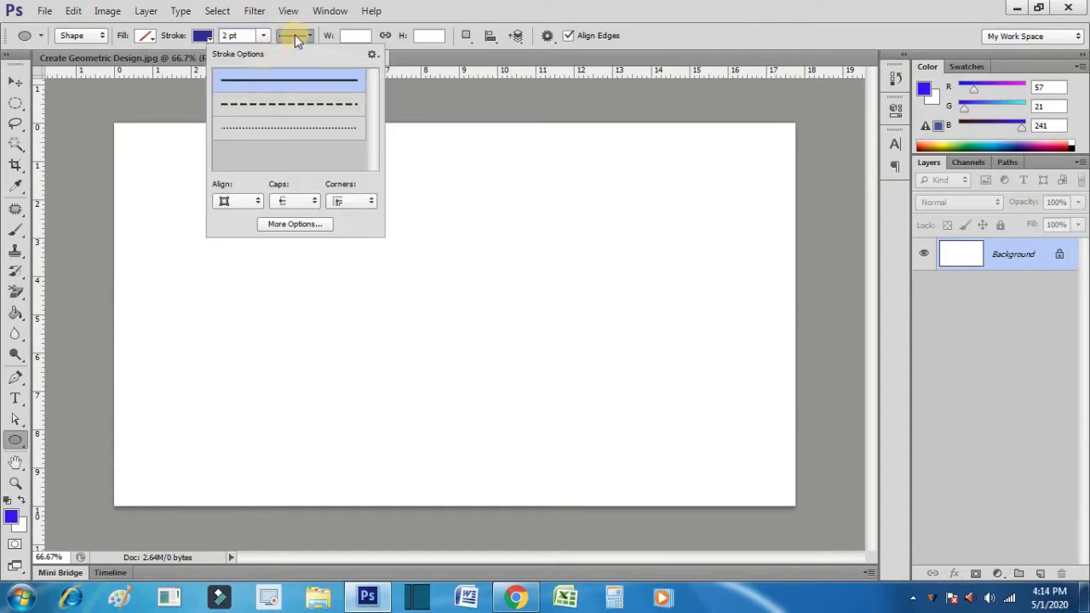
{"action": "left_click", "coordinate": [295, 36]}
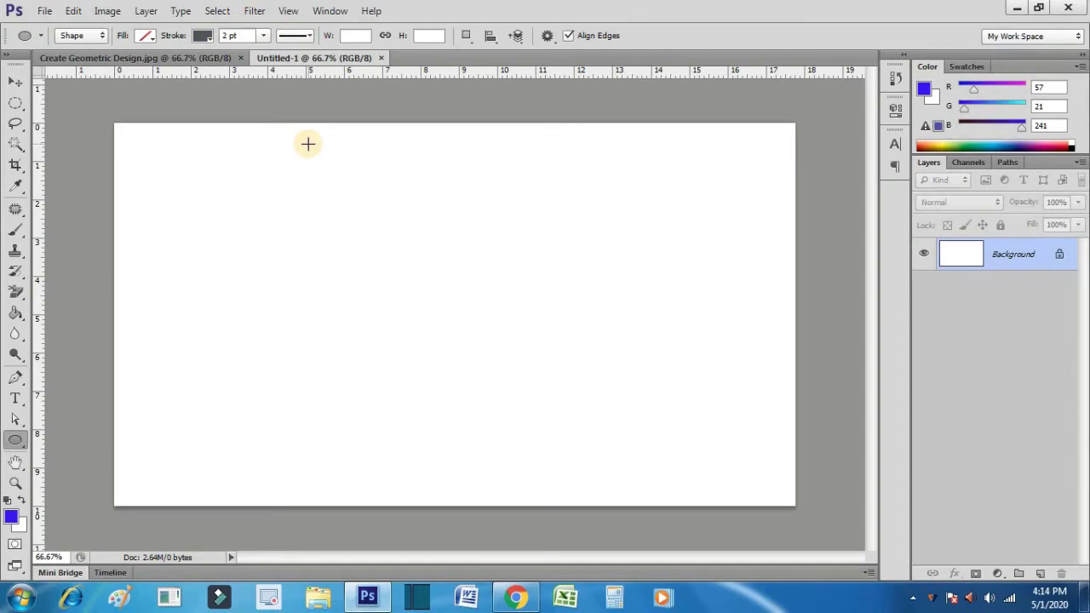
Draw a 654 px circle outline and align it to the horizontal and vertical canvas centres.
{"action": "mouse_move", "coordinate": [308, 144]}
{"action": "left_mouse_down"}
{"action": "mouse_move", "coordinate": [658, 531]}
{"action": "mouse_move", "coordinate": [650, 523]}
{"action": "left_mouse_up"}
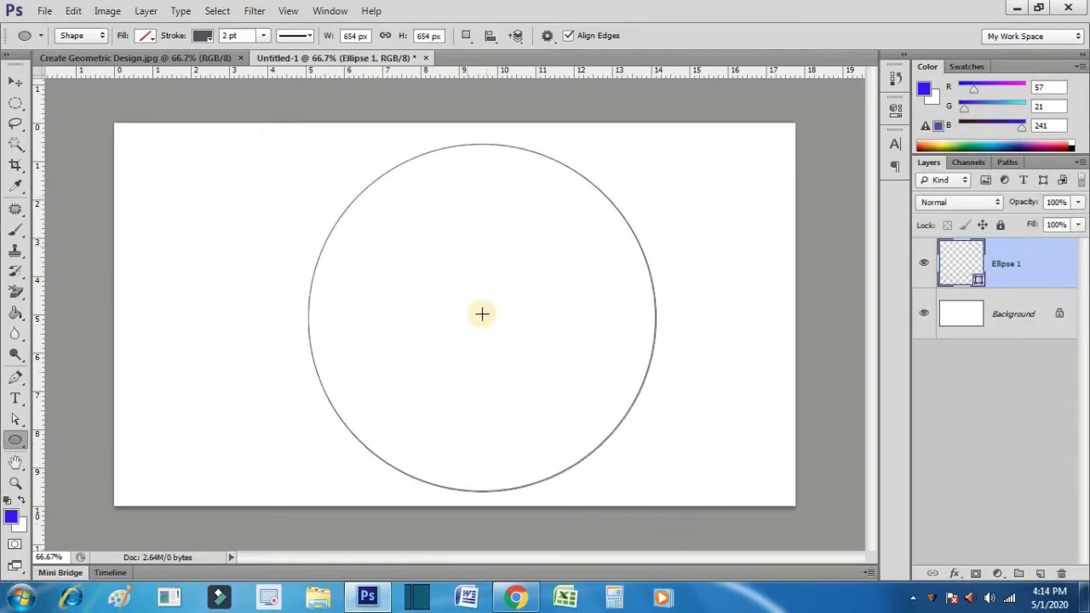
{"action": "key", "text": "ctrl+a"}
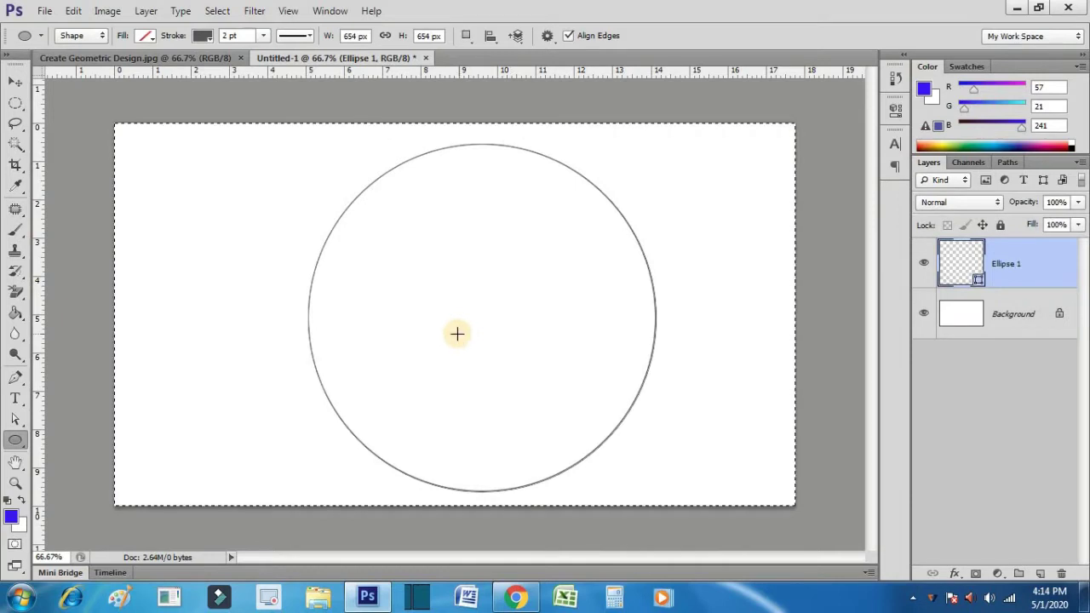
{"action": "left_click", "coordinate": [17, 83]}
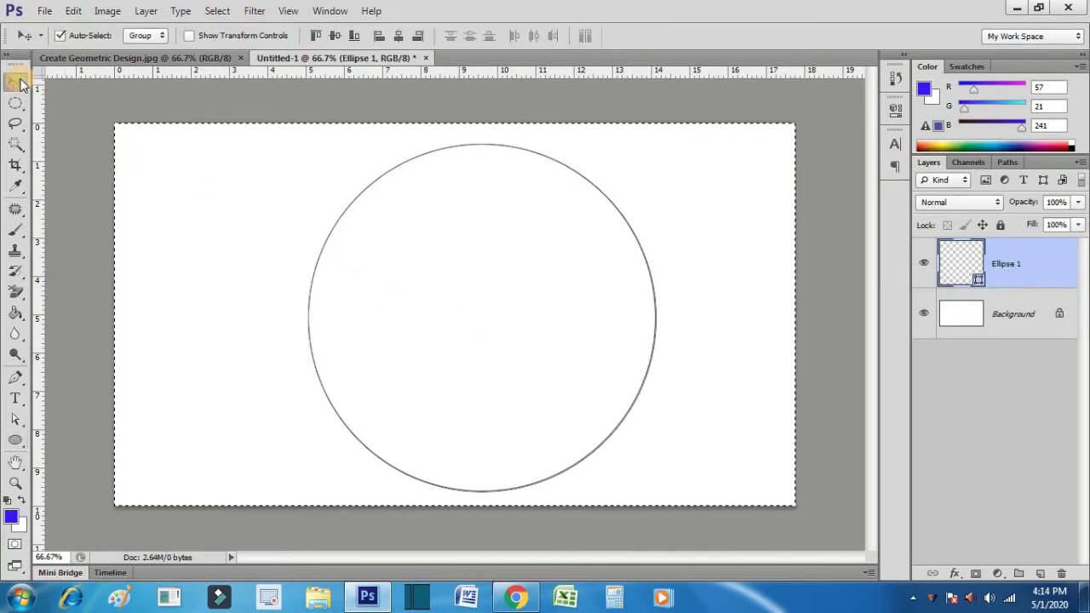
{"action": "left_click", "coordinate": [397, 36]}
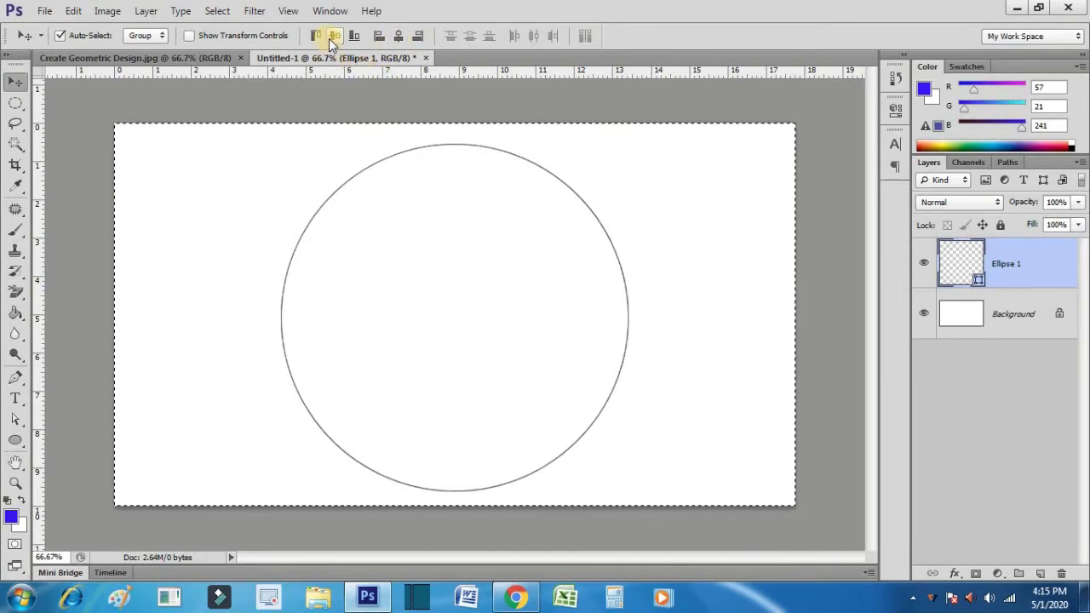
{"action": "left_click", "coordinate": [330, 37]}
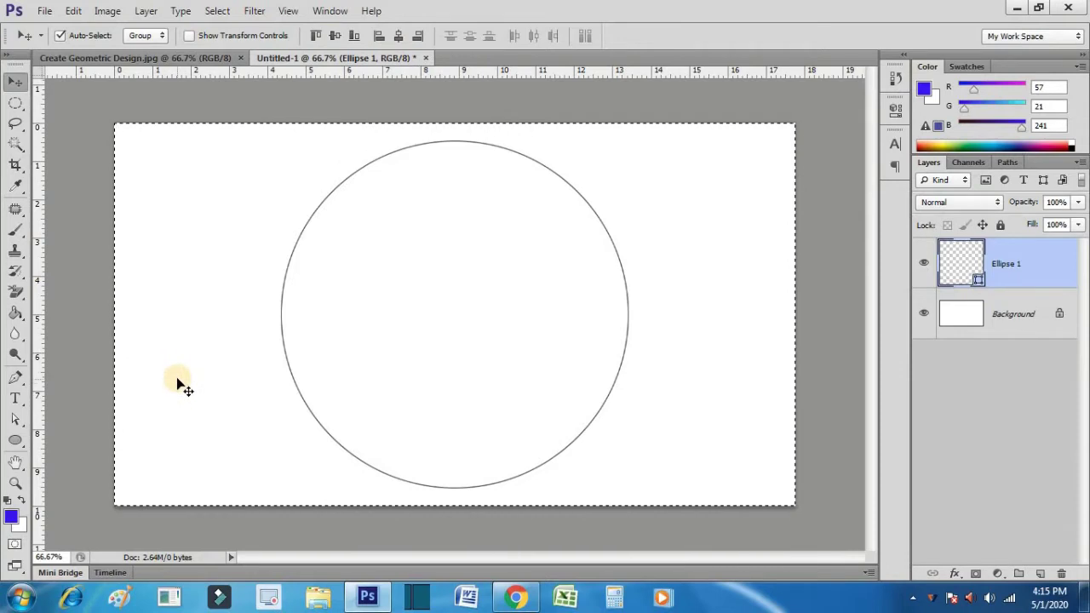
{"action": "key", "text": "ctrl+d"}
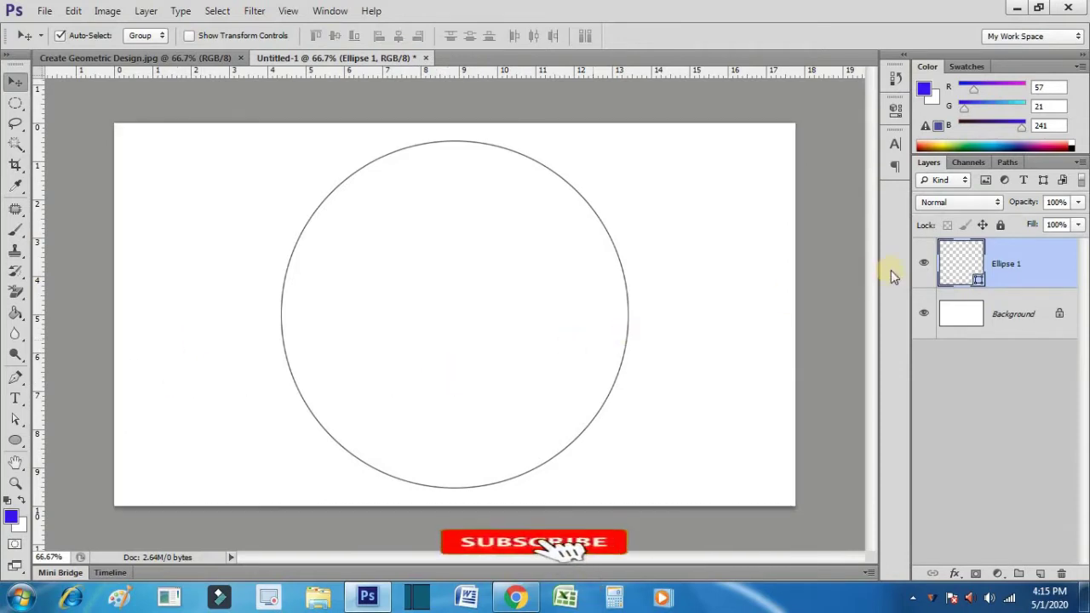
Rasterize Ellipse 1, then duplicate it and scale the copy to about 93%, anchored at its right edge.
{"action": "right_click", "coordinate": [1012, 262]}
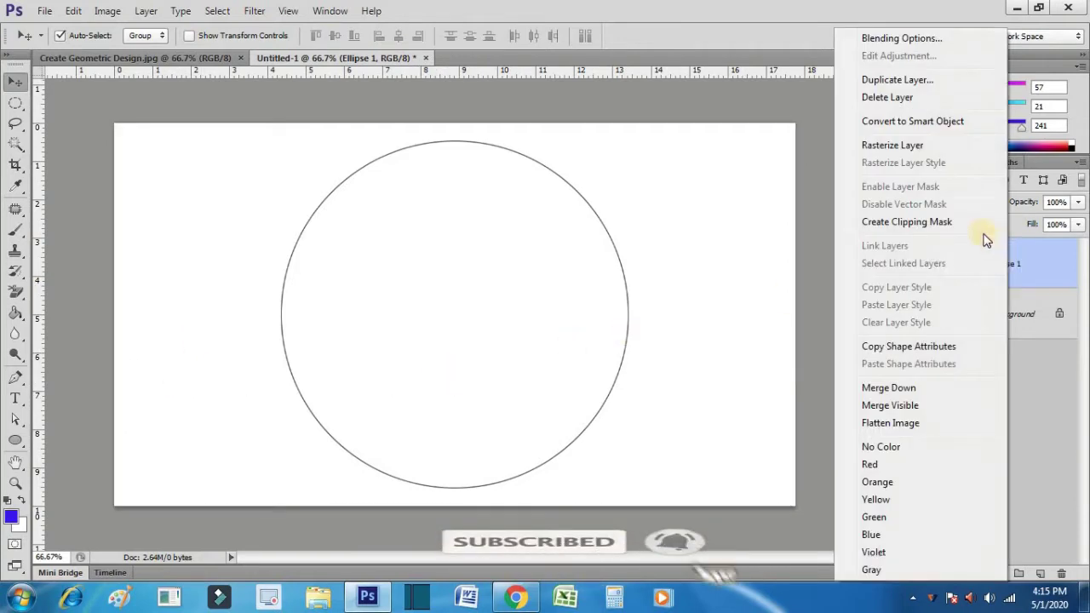
{"action": "left_click", "coordinate": [893, 145]}
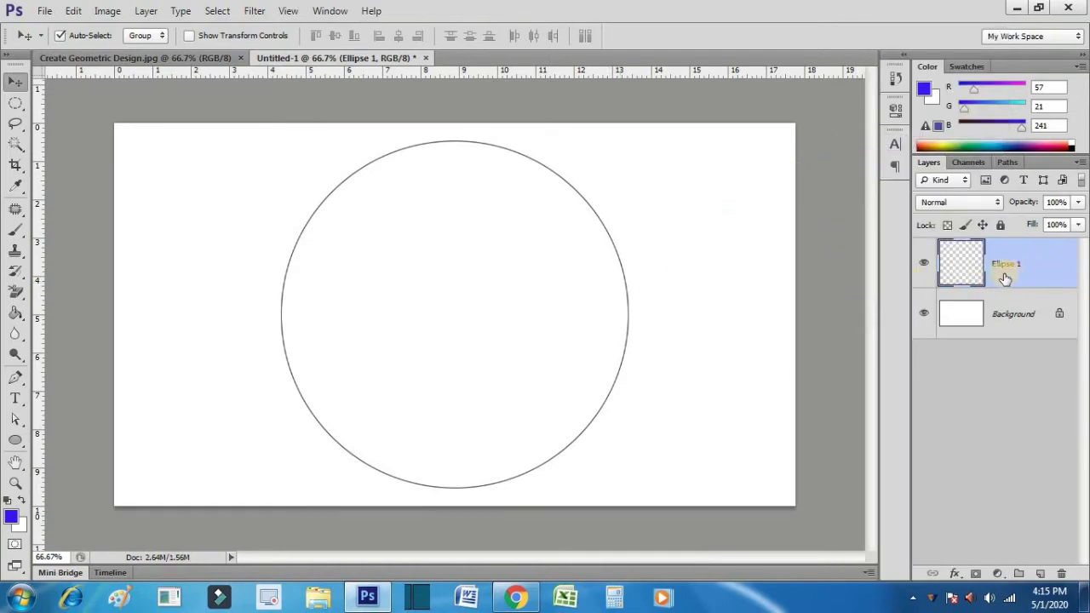
{"action": "key", "text": "ctrl+j"}
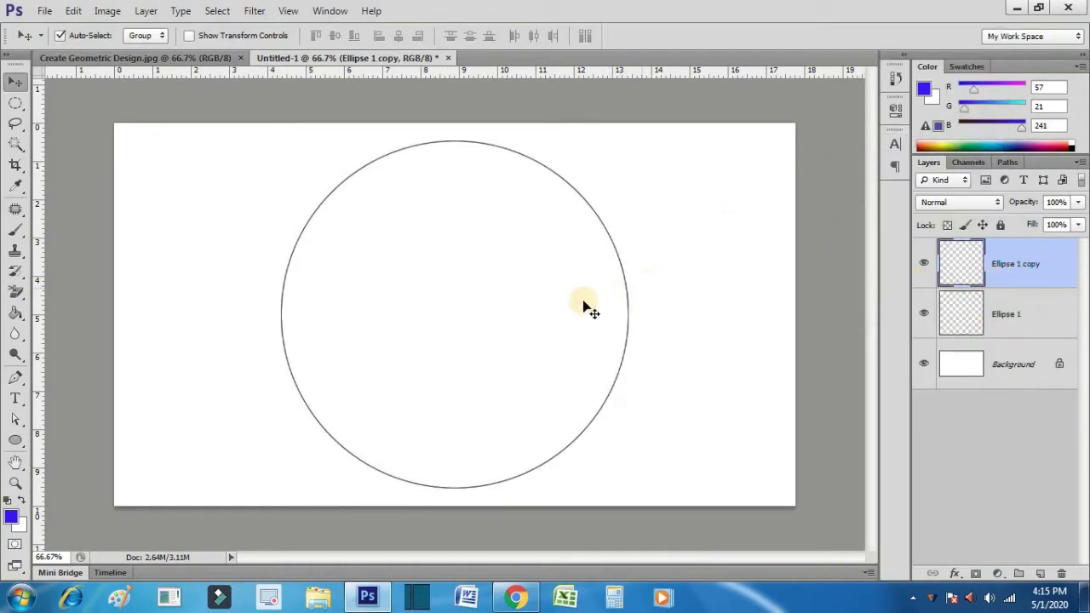
{"action": "key", "text": "ctrl+t"}
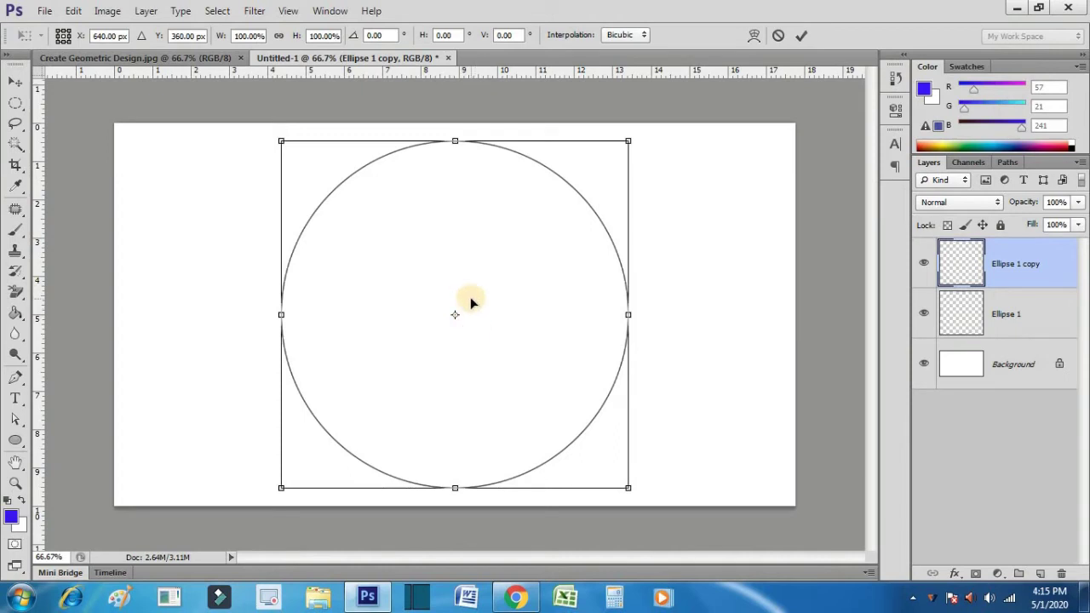
{"action": "left_click_drag", "start_coordinate": [455, 317], "coordinate": [628, 316]}
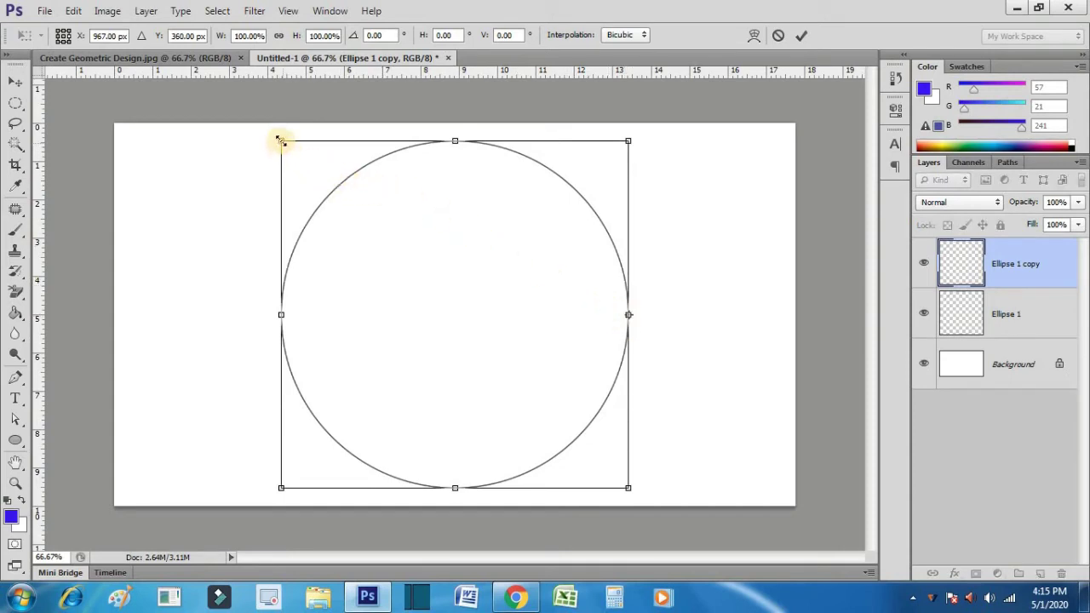
{"action": "left_click_drag", "start_coordinate": [280, 138], "coordinate": [296, 161]}
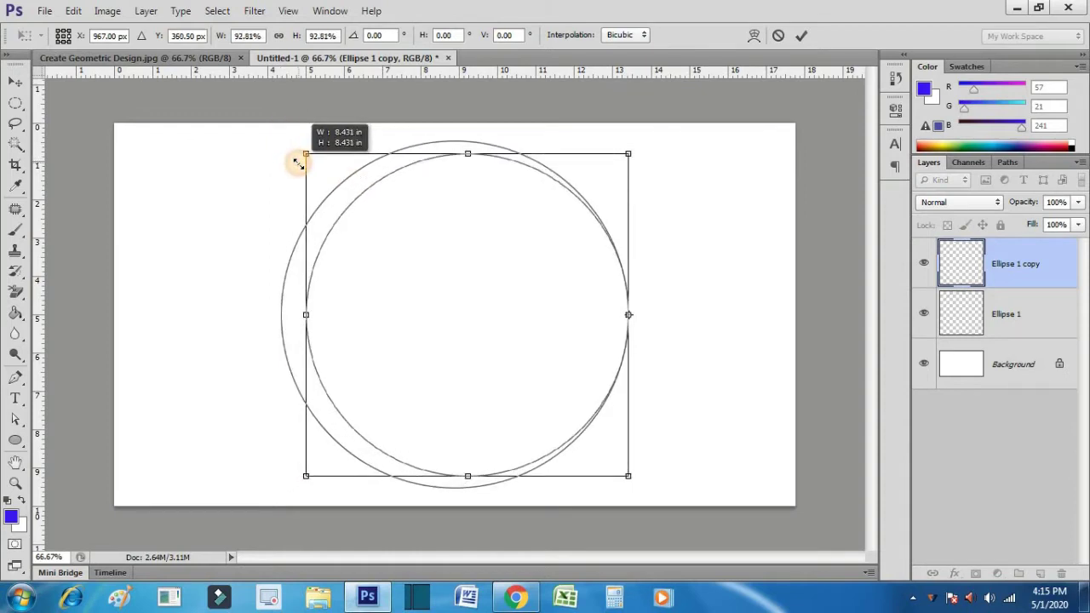
{"action": "key", "text": "Return"}
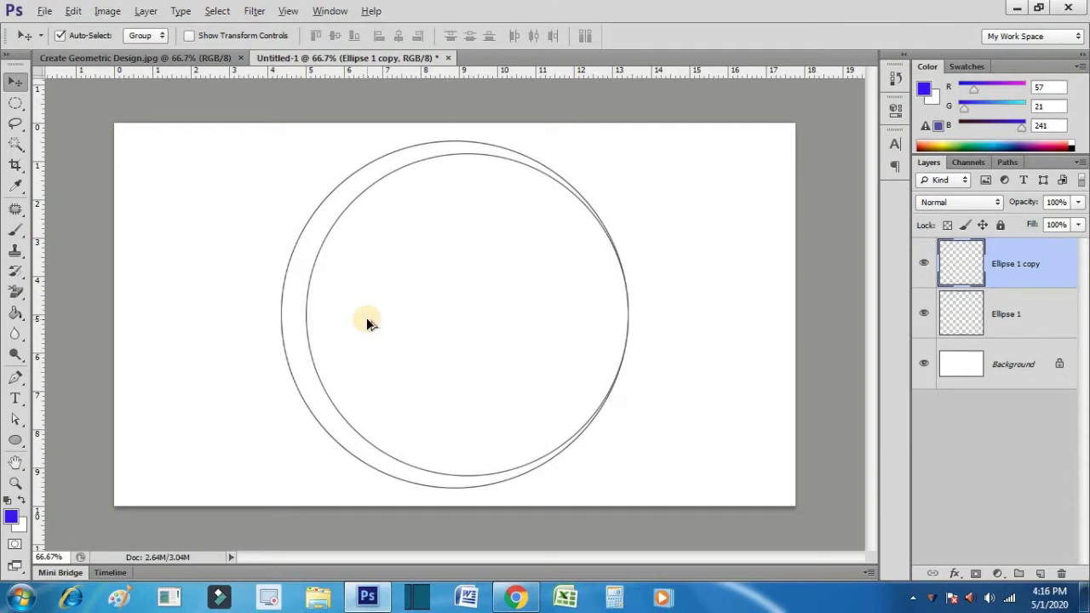
Repeat the shrink twice more and merge all the ellipse layers into one.
{"action": "key", "text": "ctrl+alt+shift+t"}
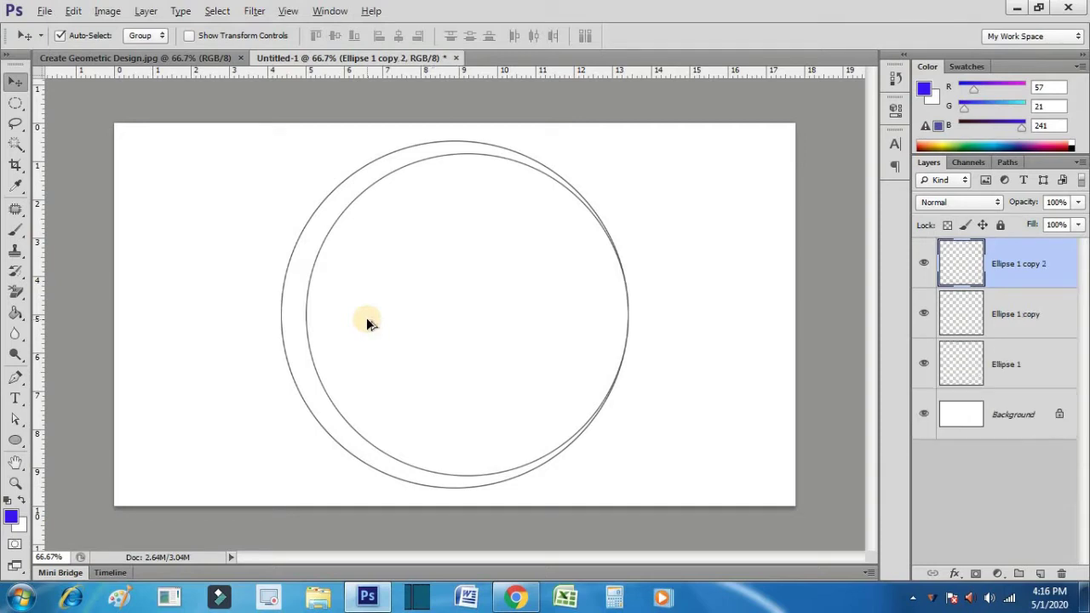
{"action": "key", "text": "ctrl+alt+shift+t"}
{"action": "key", "text": "ctrl+alt+shift+t"}
{"action": "key", "text": "ctrl+alt+shift+t"}
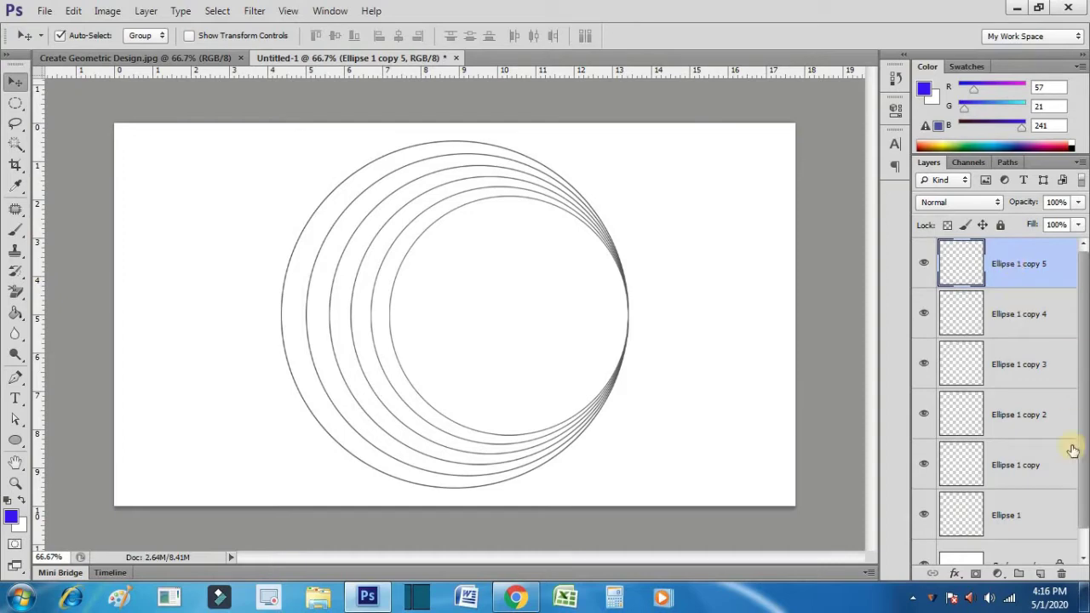
{"action": "left_click", "coordinate": [1035, 523], "text": "shift"}
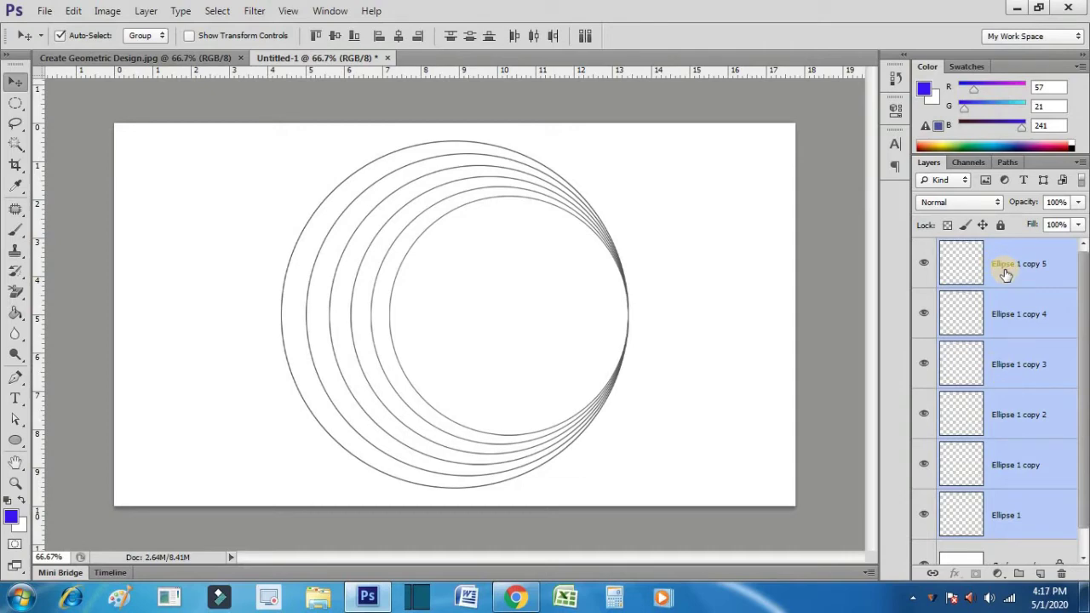
{"action": "key", "text": "ctrl+e"}
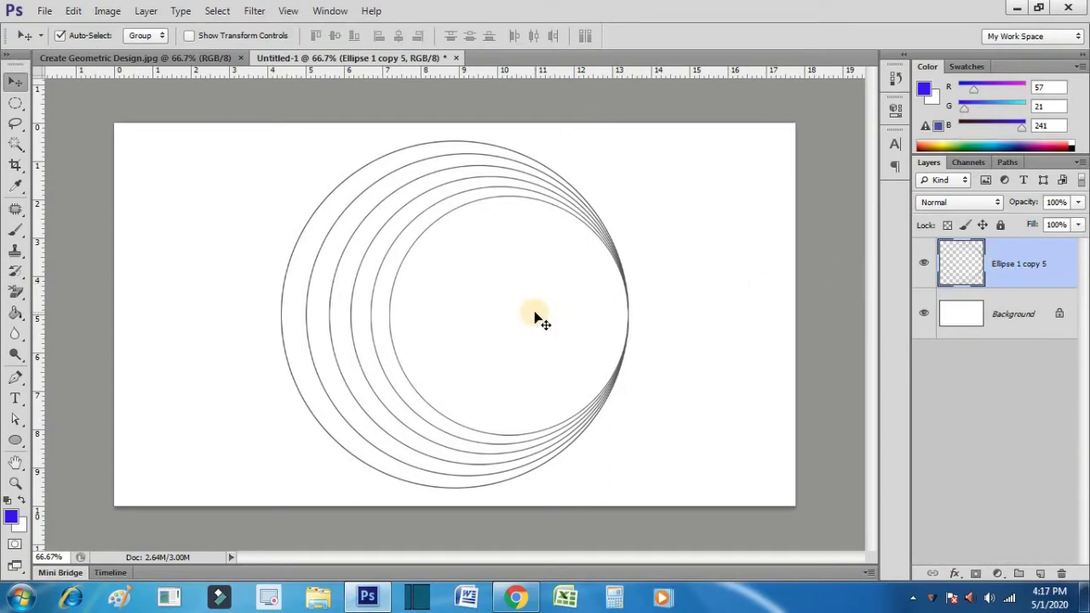
Draw a new circle on a fresh layer over the lower right of the rings.
{"action": "left_click", "coordinate": [1038, 575]}
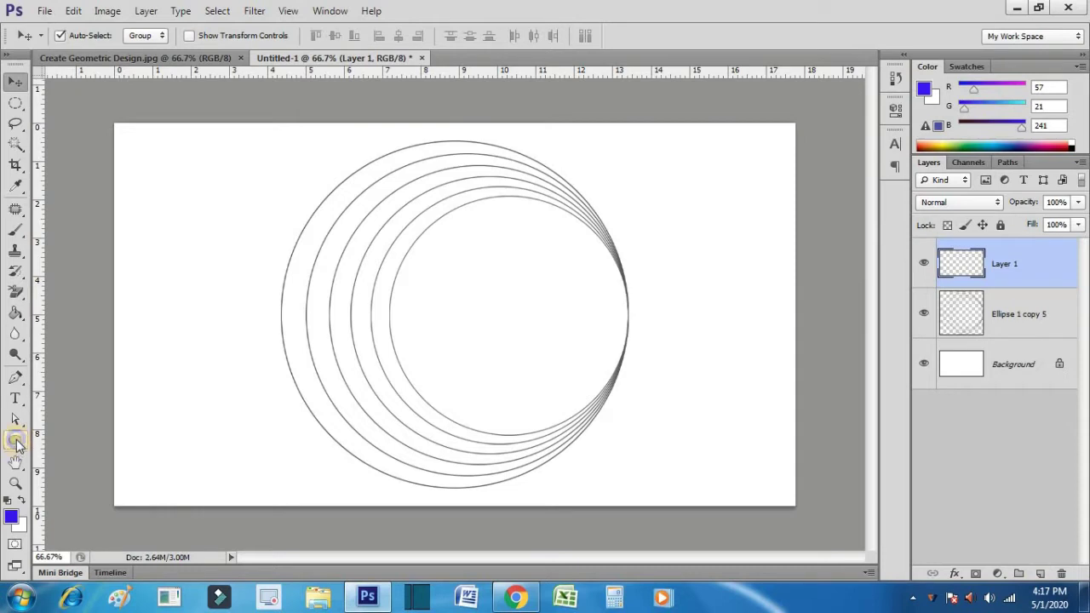
{"action": "left_click_drag", "start_coordinate": [17, 445], "coordinate": [68, 469]}
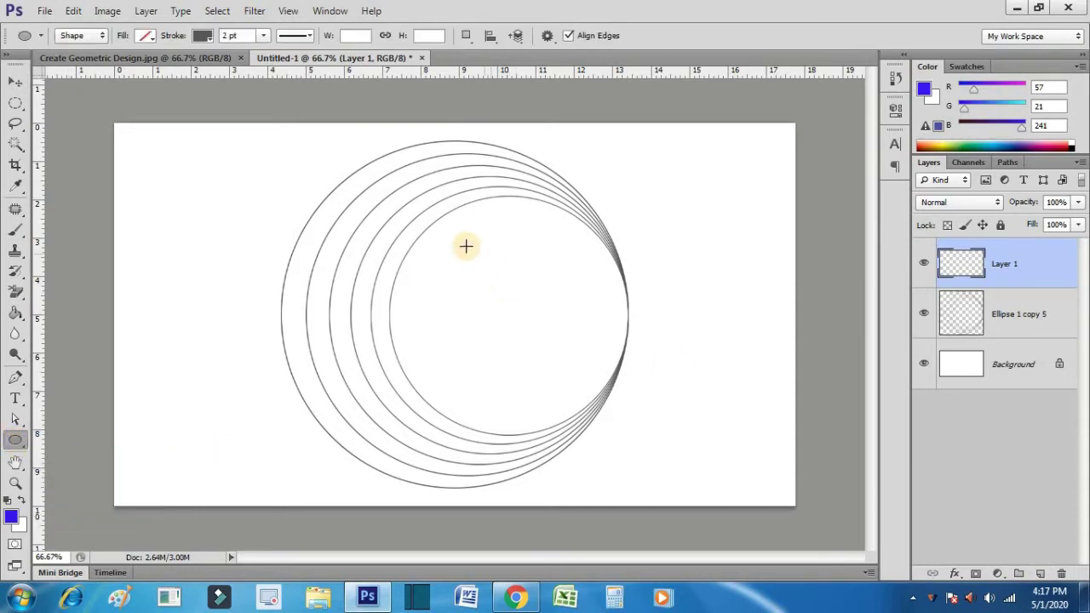
{"action": "mouse_move", "coordinate": [459, 239]}
{"action": "left_mouse_down"}
{"action": "mouse_move", "coordinate": [525, 351]}
{"action": "mouse_move", "coordinate": [675, 485]}
{"action": "left_mouse_up"}
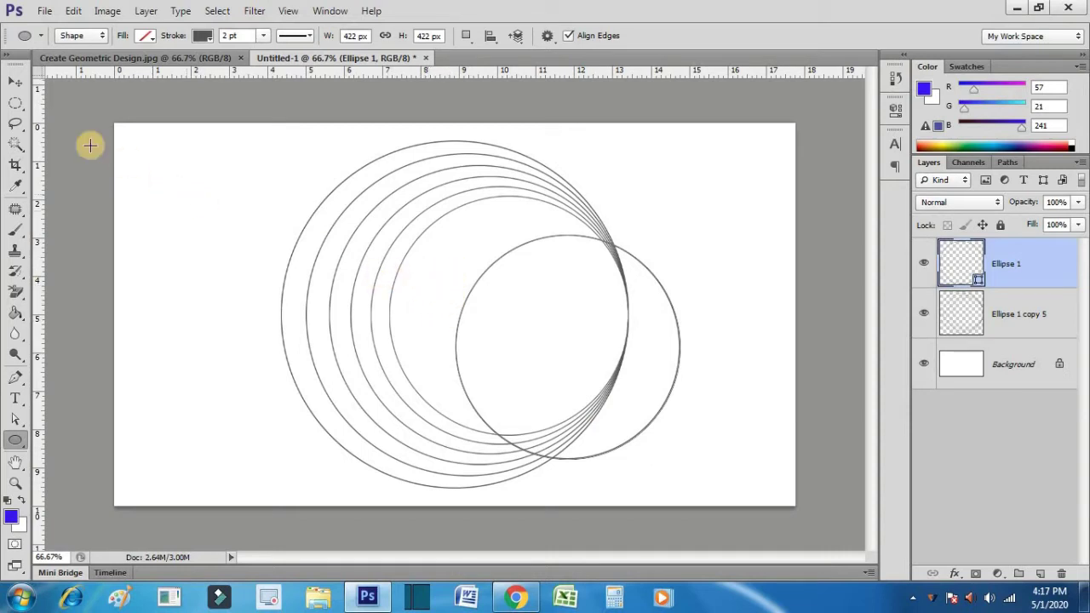
{"action": "left_click", "coordinate": [17, 83]}
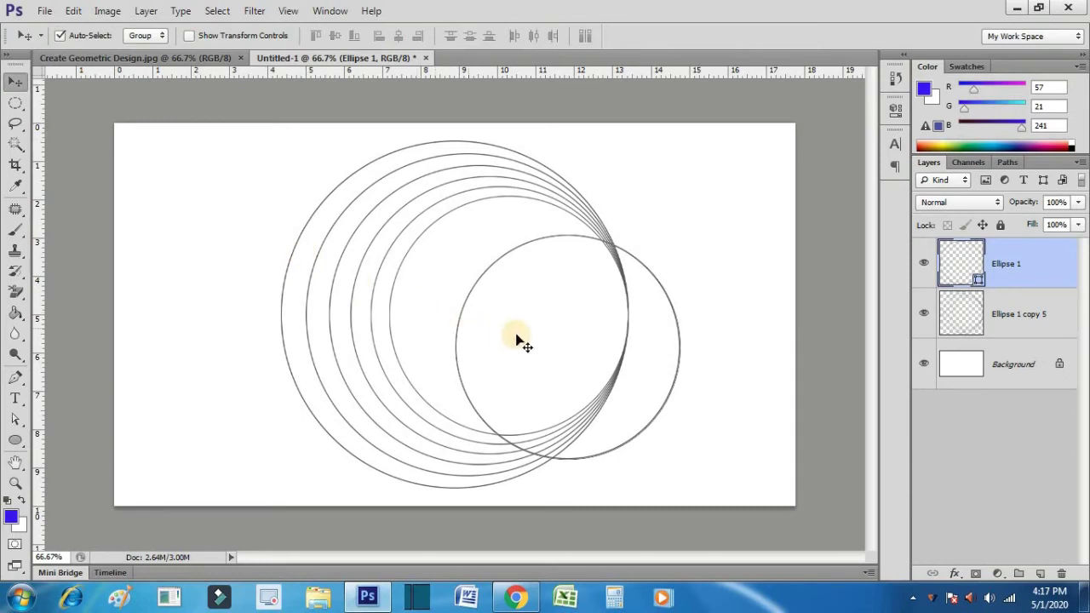
{"action": "left_click_drag", "start_coordinate": [524, 338], "coordinate": [669, 348]}
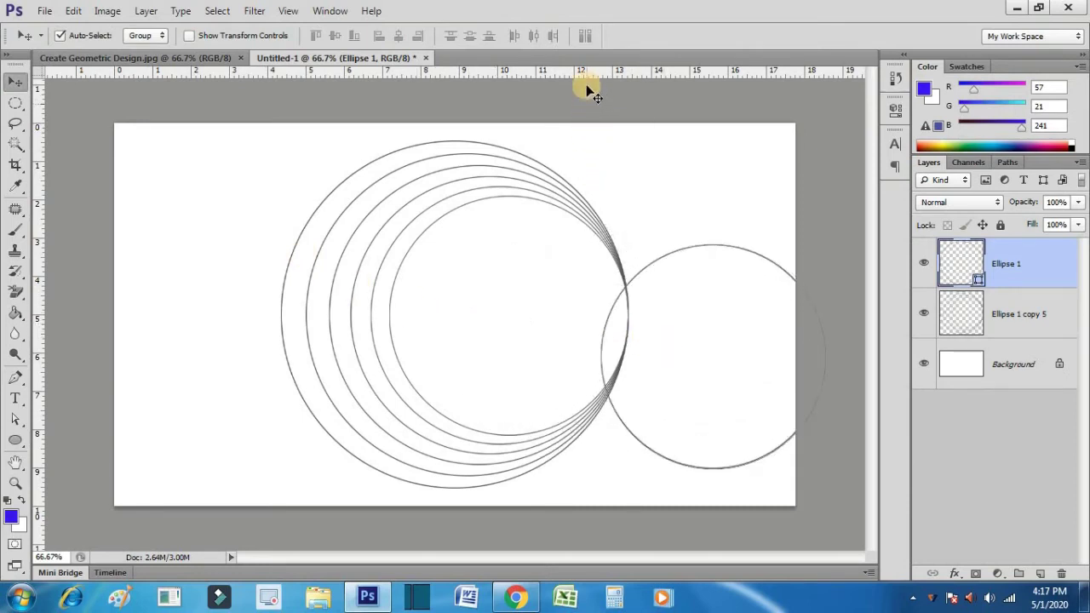
Add a horizontal centre guide and centre the circle on it, touching the innermost ring's left edge.
{"action": "left_click_drag", "start_coordinate": [587, 77], "coordinate": [580, 319]}
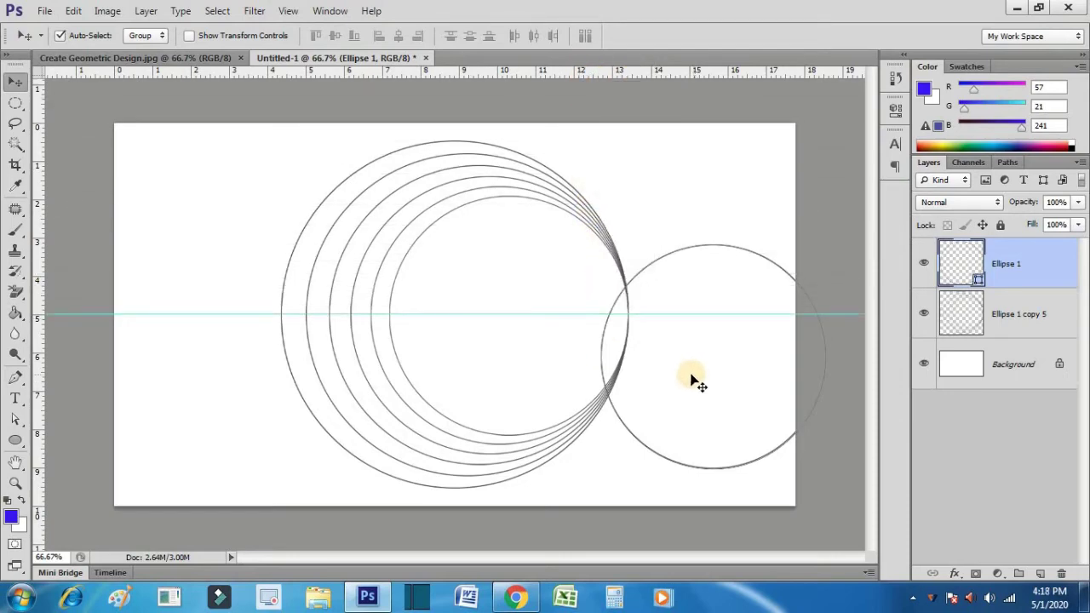
{"action": "key", "text": "ctrl+t"}
{"action": "left_click_drag", "start_coordinate": [705, 385], "coordinate": [698, 381]}
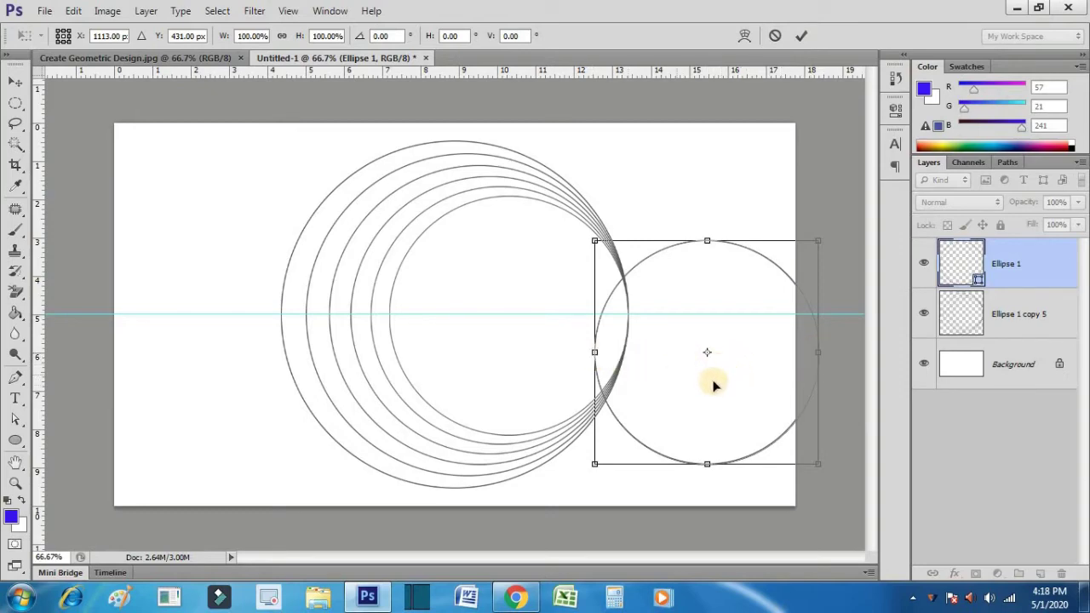
{"action": "left_click_drag", "start_coordinate": [715, 385], "coordinate": [709, 353]}
{"action": "left_click_drag", "start_coordinate": [707, 339], "coordinate": [526, 333]}
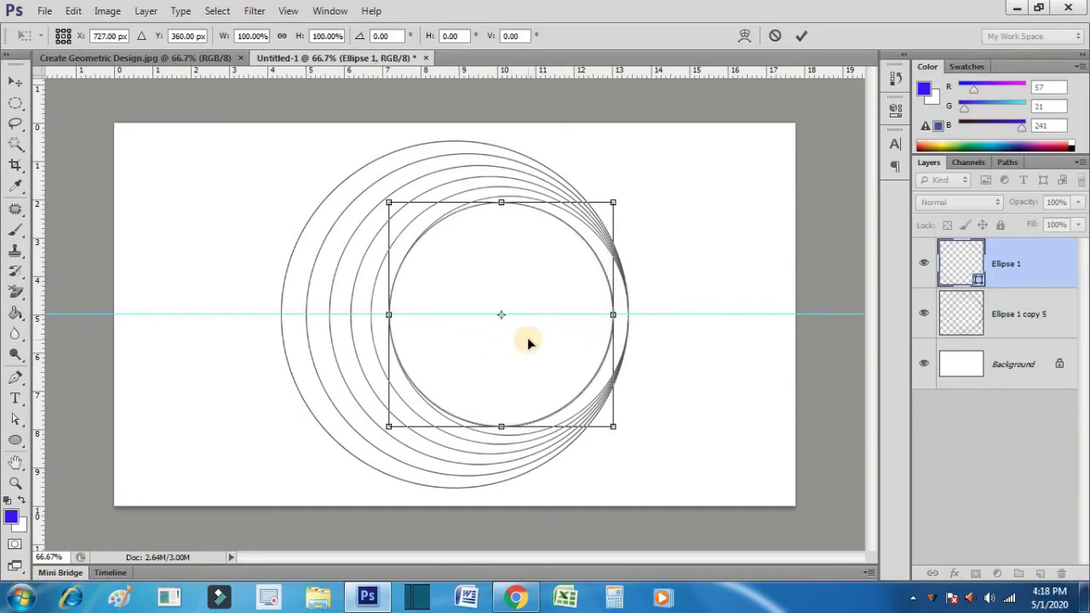
{"action": "key", "text": "Left"}
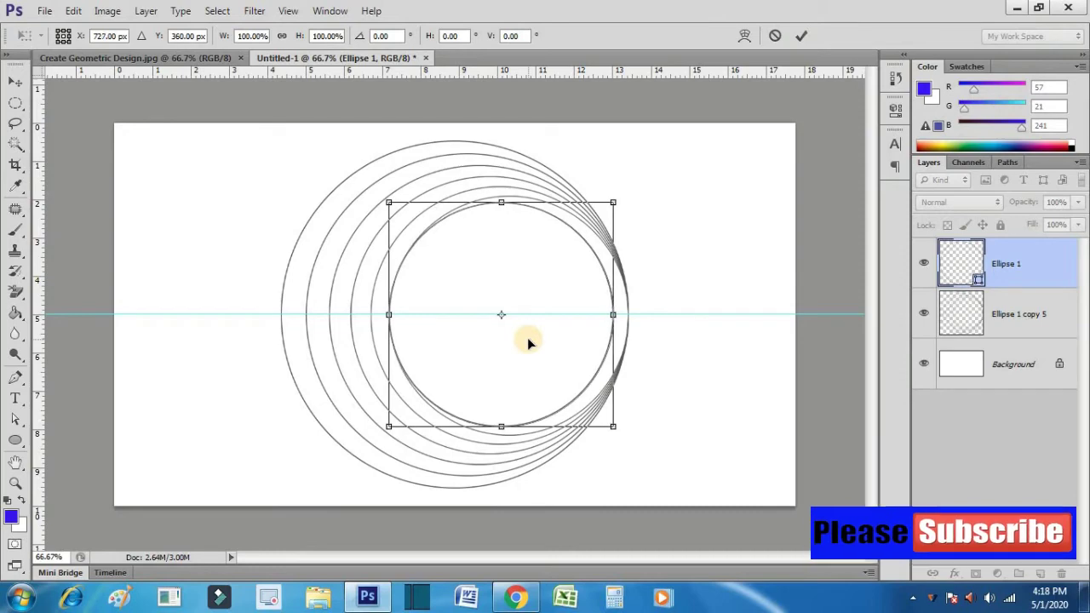
{"action": "key", "text": "Right"}
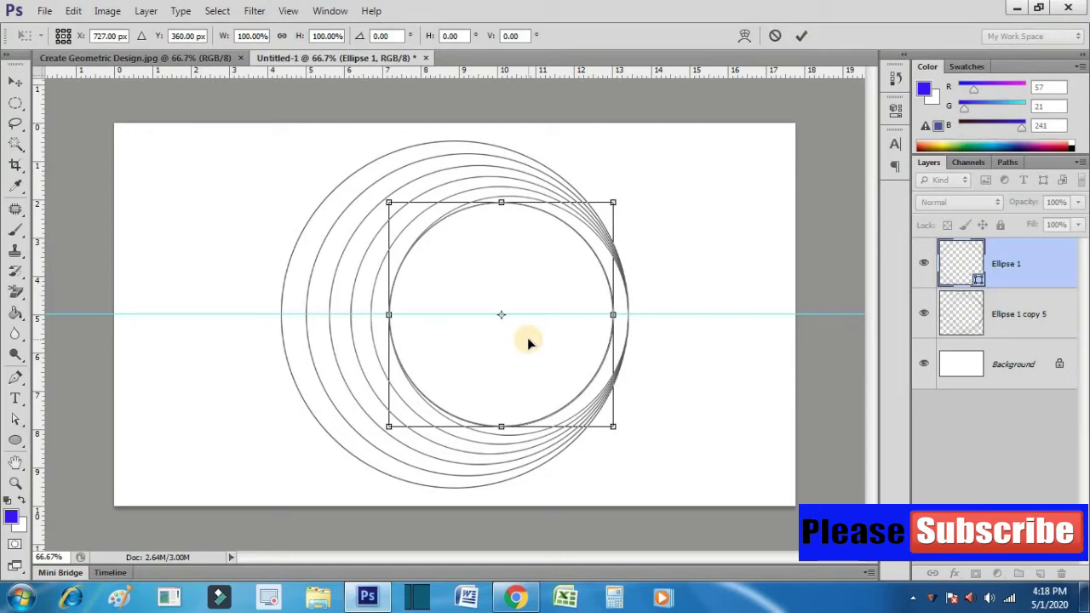
{"action": "key", "text": "Return"}
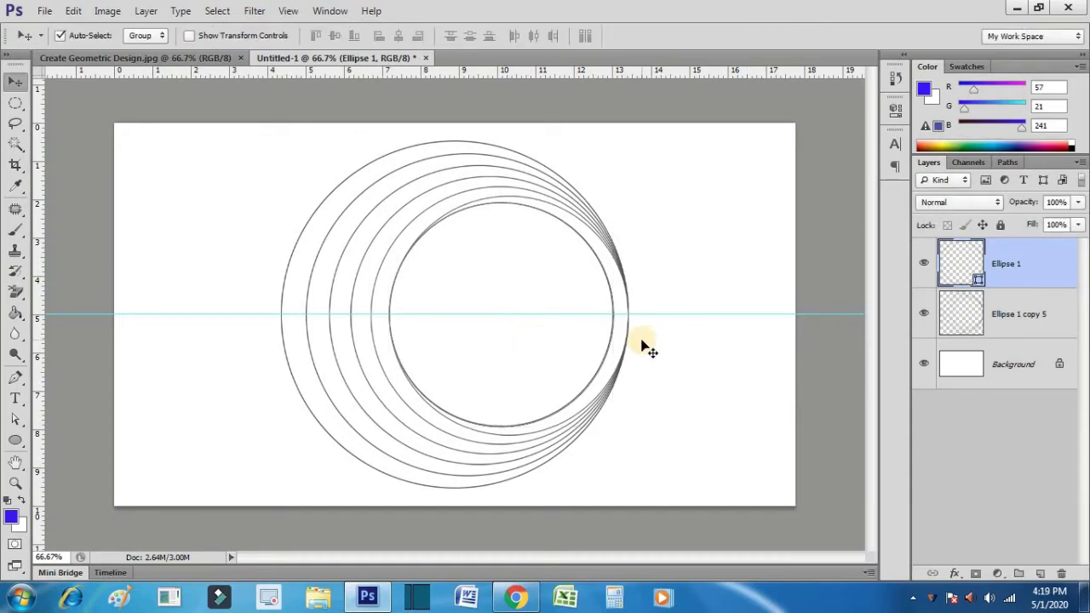
Rasterize the new circle, then repeatedly copy it at 93.13% scale, anchored at its left edge.
{"action": "right_click", "coordinate": [1012, 266]}
{"action": "left_click", "coordinate": [910, 147]}
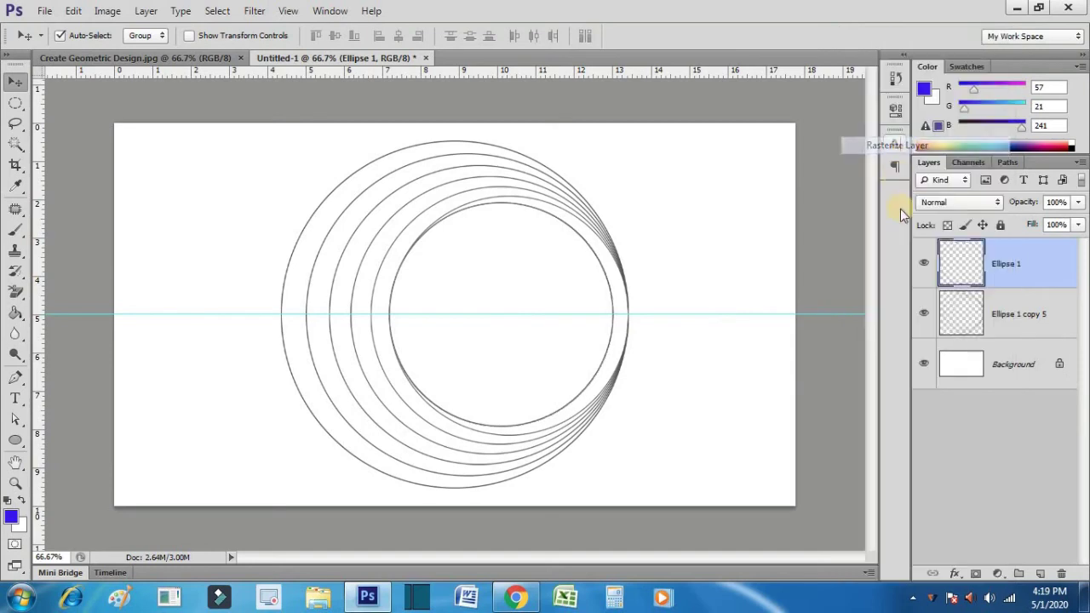
{"action": "left_click", "coordinate": [1007, 265]}
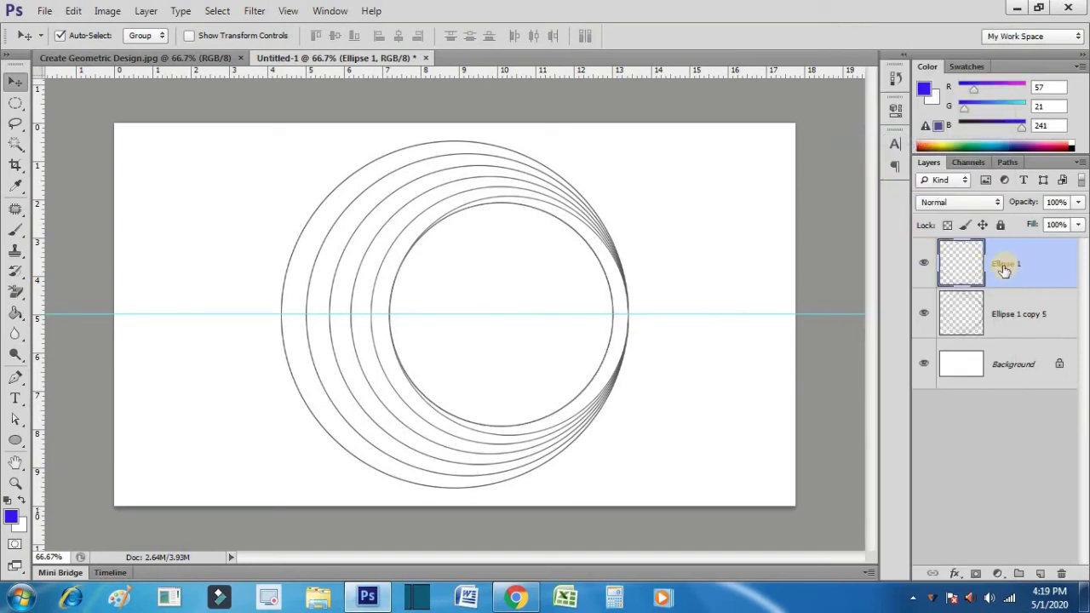
{"action": "key", "text": "ctrl+j"}
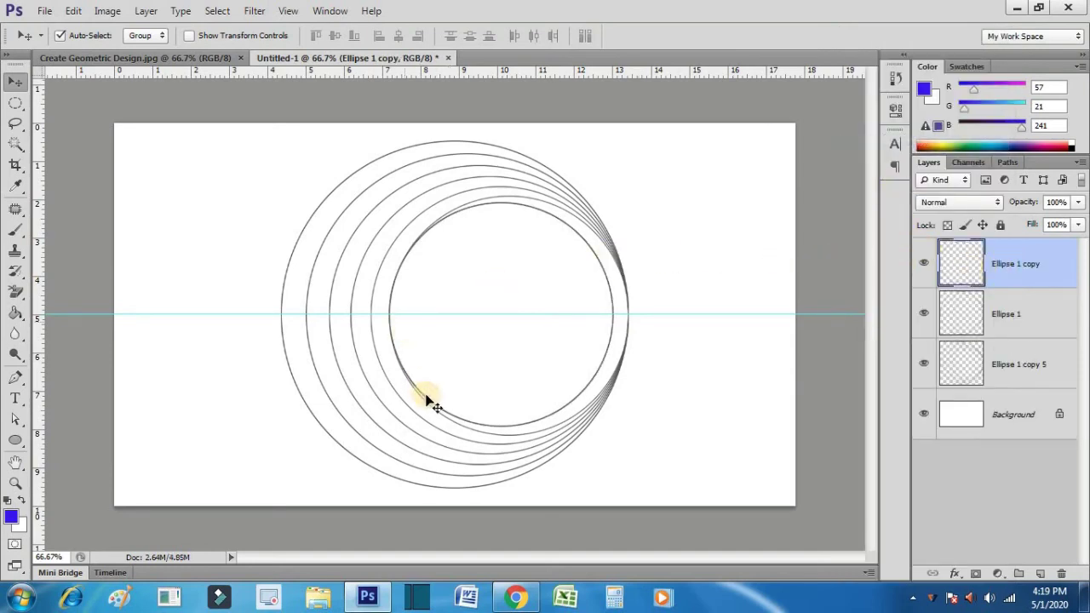
{"action": "key", "text": "ctrl+t"}
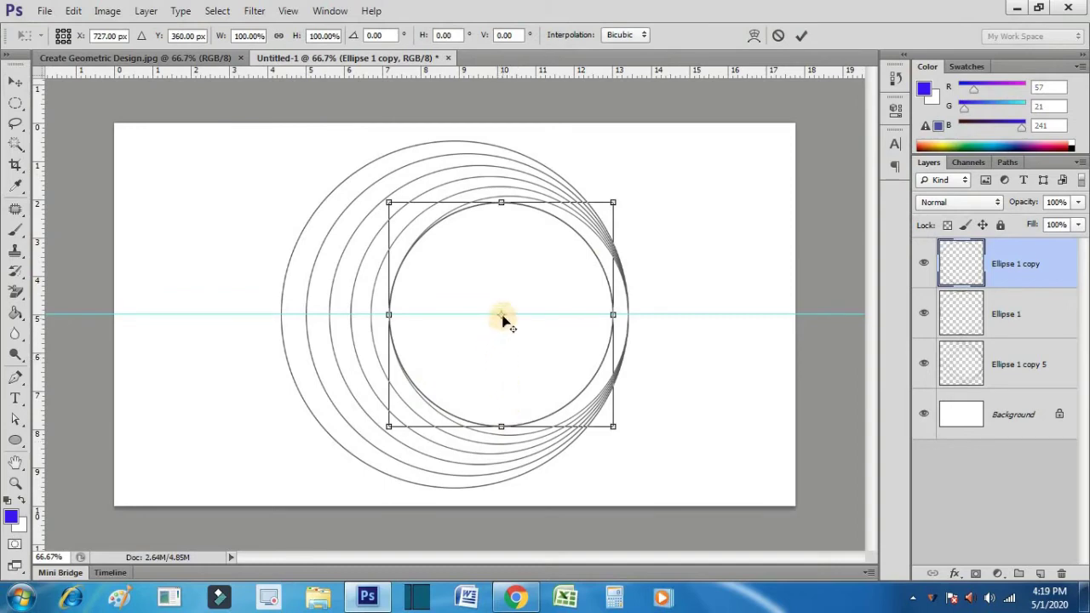
{"action": "mouse_move", "coordinate": [502, 319]}
{"action": "left_mouse_down"}
{"action": "mouse_move", "coordinate": [397, 326]}
{"action": "mouse_move", "coordinate": [389, 315]}
{"action": "left_mouse_up"}
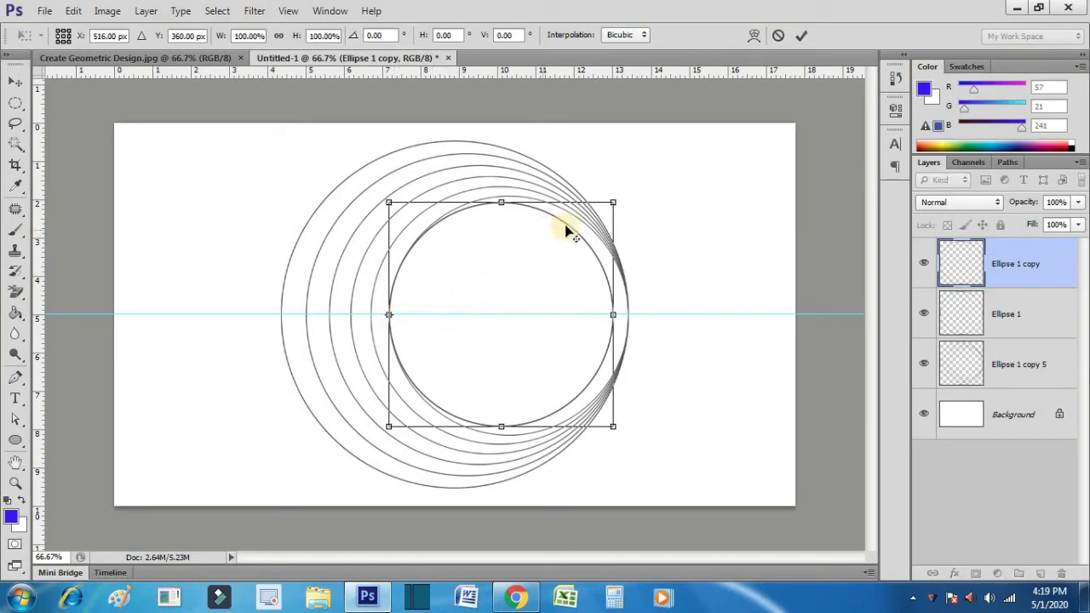
{"action": "left_click_drag", "start_coordinate": [613, 202], "coordinate": [598, 215]}
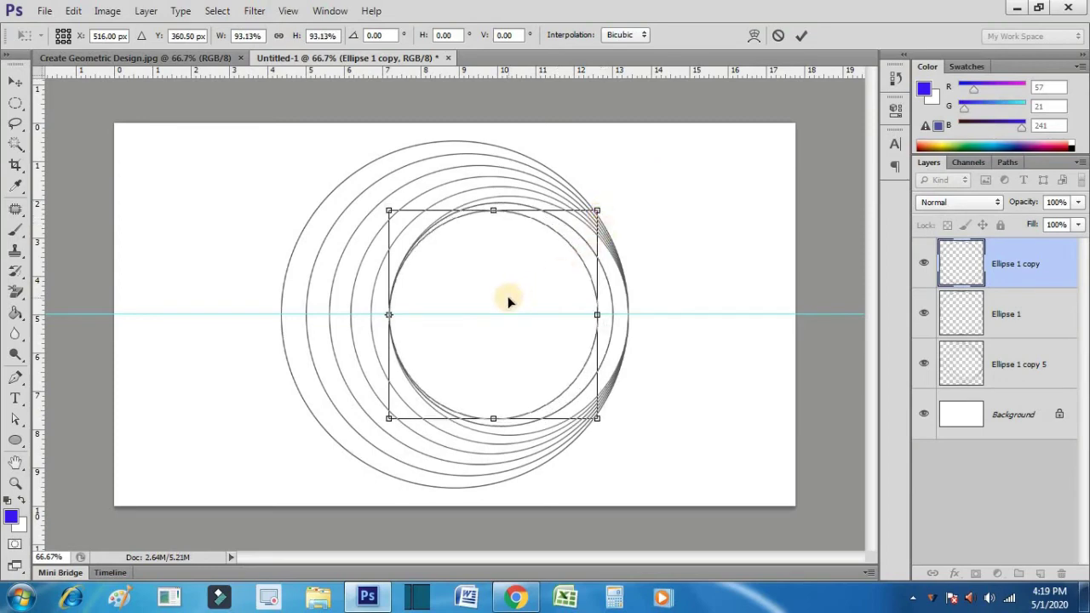
{"action": "key", "text": "Return"}
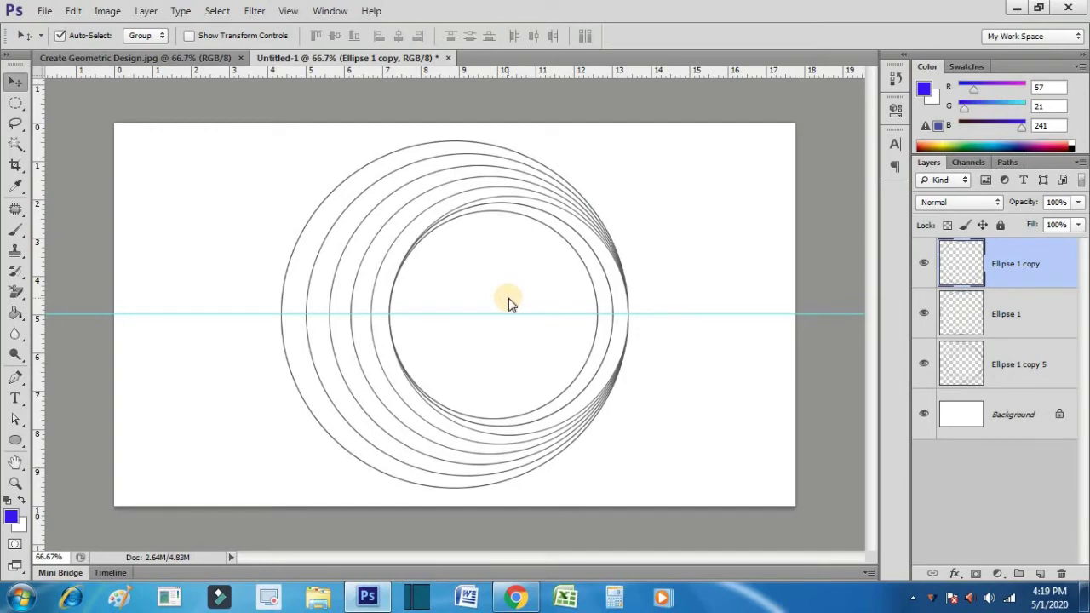
{"action": "key", "text": "ctrl+alt+shift+t"}
Add one more left-anchored circle, merge all ellipse layers through copy 17, and hide the guide.
{"action": "key", "text": "ctrl+alt+shift+t"}
{"action": "key", "text": "ctrl+alt+shift+t"}
{"action": "key", "text": "ctrl+alt+shift+t"}
{"action": "key", "text": "ctrl+alt+shift+t"}
{"action": "key", "text": "ctrl+alt+shift+t"}
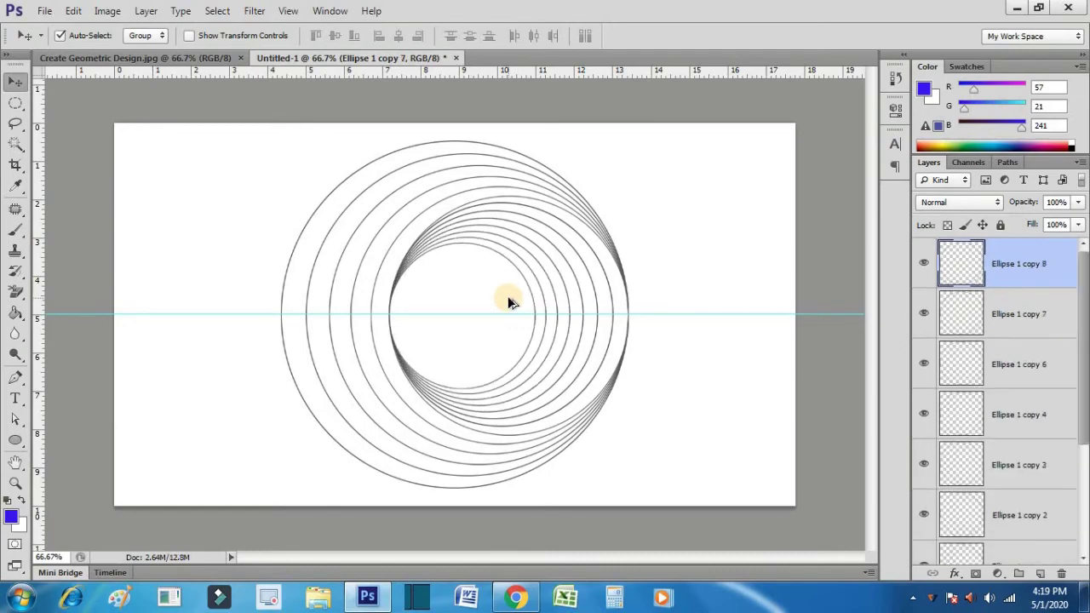
{"action": "key", "text": "ctrl+alt+shift+t"}
{"action": "key", "text": "ctrl+alt+shift+t"}
{"action": "key", "text": "ctrl+alt+shift+t"}
{"action": "key", "text": "ctrl+alt+shift+t"}
{"action": "key", "text": "ctrl+alt+shift+t"}
{"action": "key", "text": "ctrl+alt+shift+t"}
{"action": "key", "text": "ctrl+alt+shift+t"}
{"action": "key", "text": "ctrl+alt+shift+t"}
{"action": "key", "text": "ctrl+alt+shift+t"}
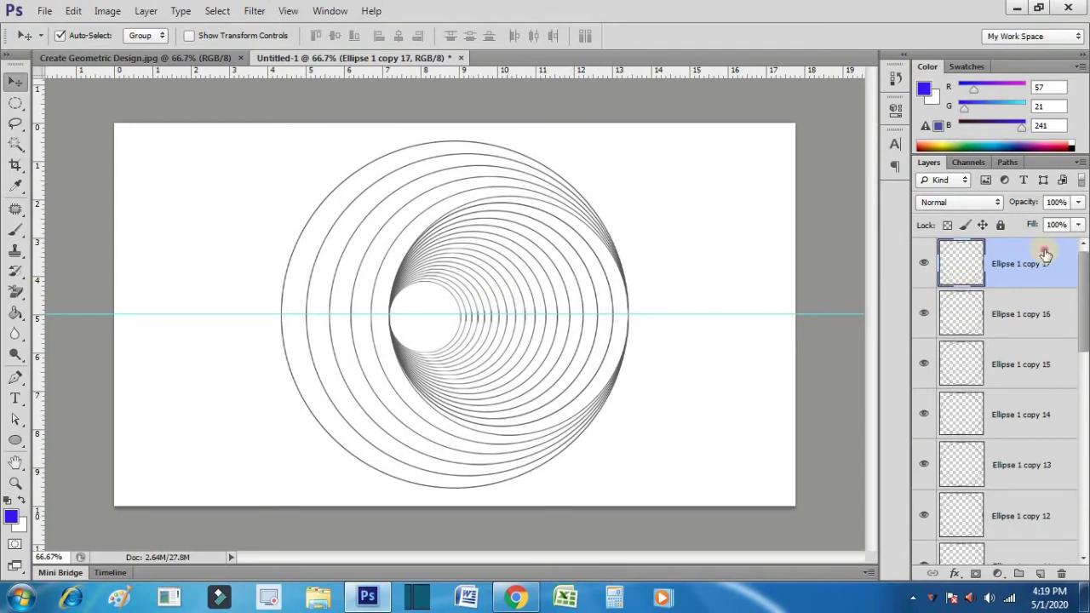
{"action": "scroll", "coordinate": [1075, 383], "scroll_direction": "down", "scroll_amount": 1}
{"action": "scroll", "coordinate": [1072, 418], "scroll_direction": "down", "scroll_amount": 5}
{"action": "scroll", "coordinate": [1063, 477], "scroll_direction": "down", "scroll_amount": 5}
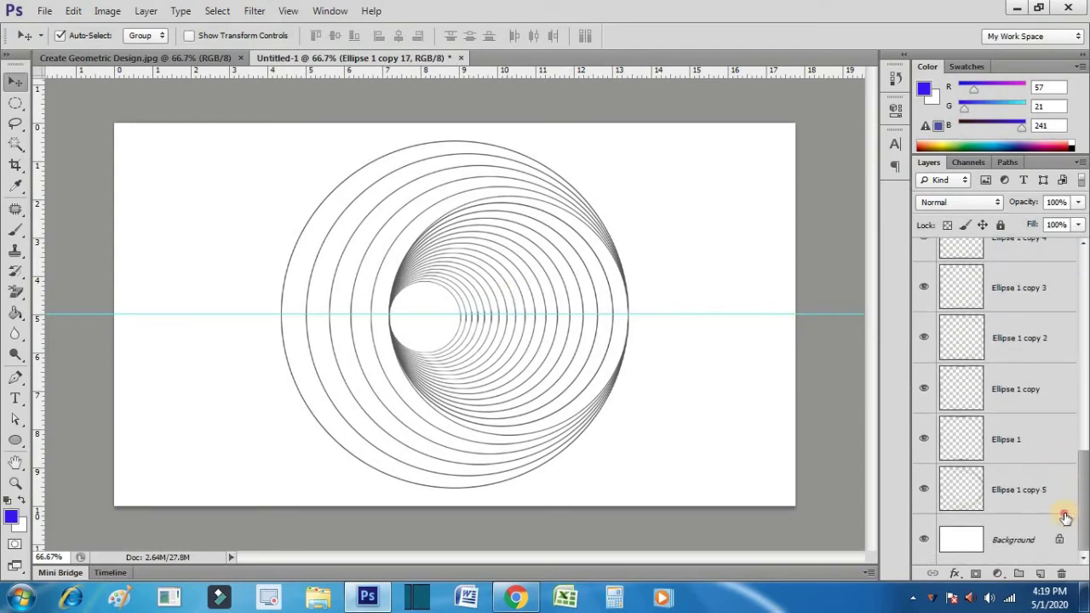
{"action": "left_click", "coordinate": [1035, 497], "text": "shift"}
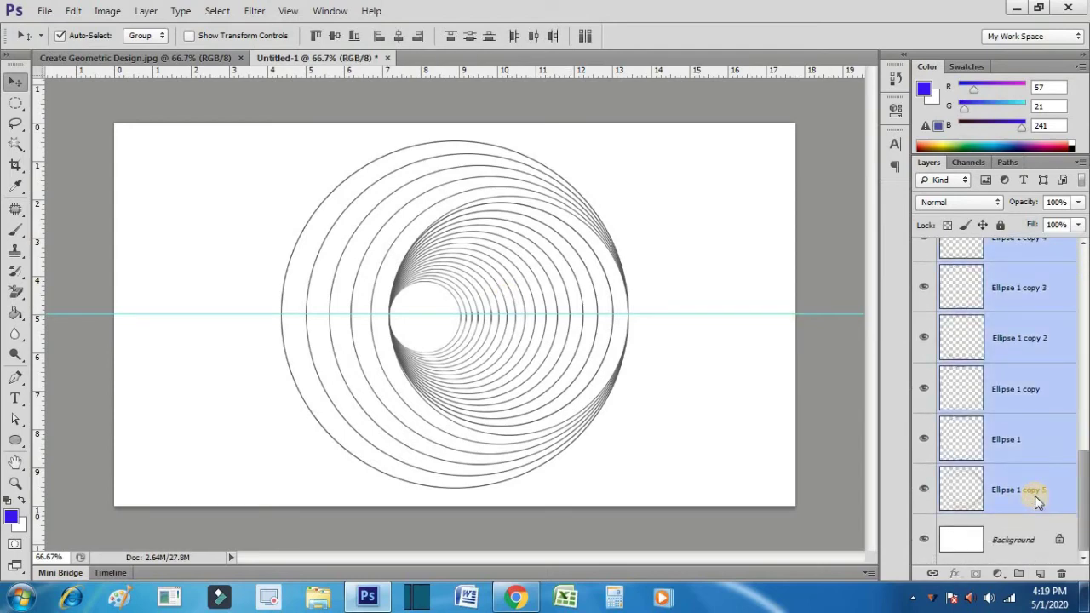
{"action": "key", "text": "ctrl+e"}
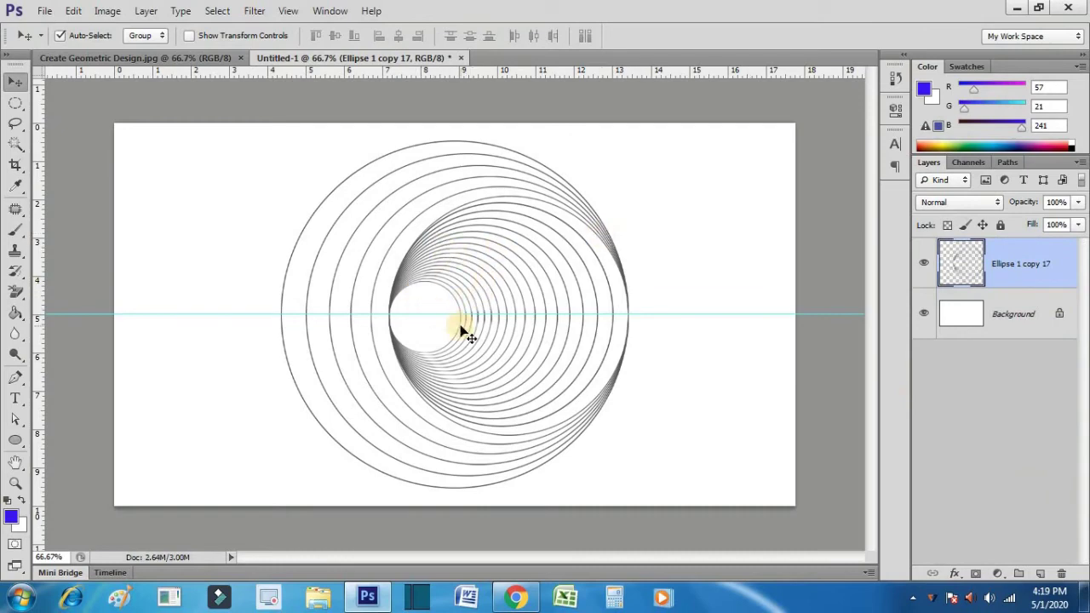
{"action": "key", "text": "ctrl+semicolon"}
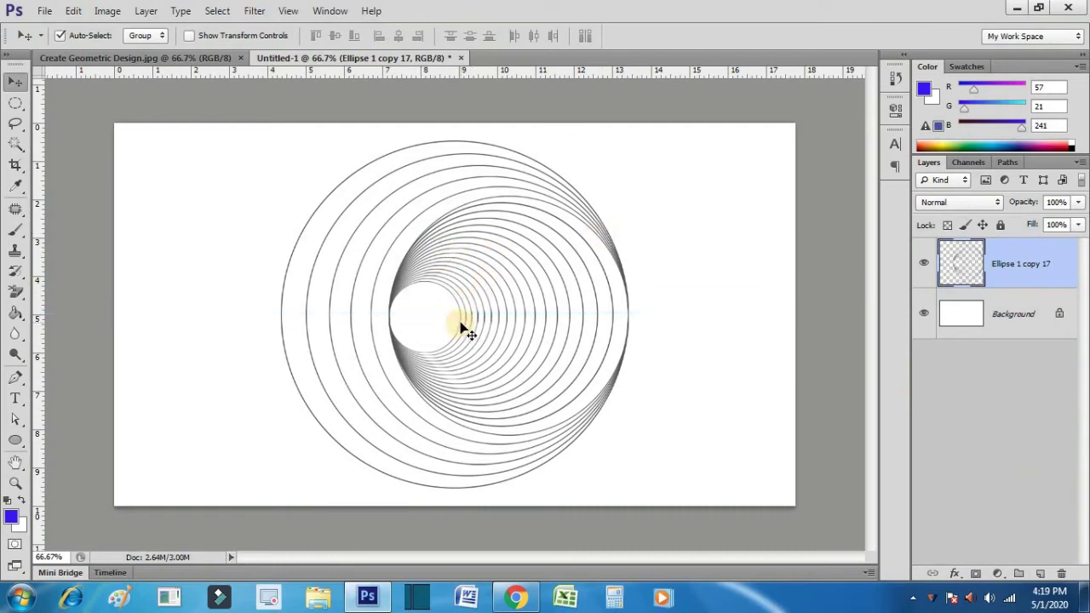
Select the outermost ring band with the Magic Wand Tool.
{"action": "left_click", "coordinate": [19, 148]}
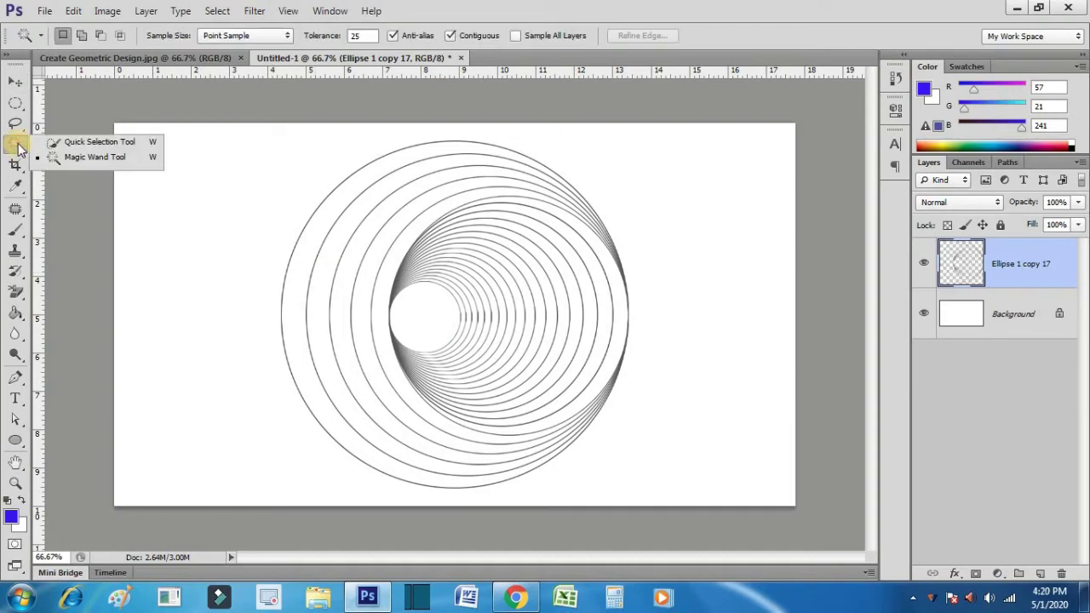
{"action": "left_click", "coordinate": [64, 160]}
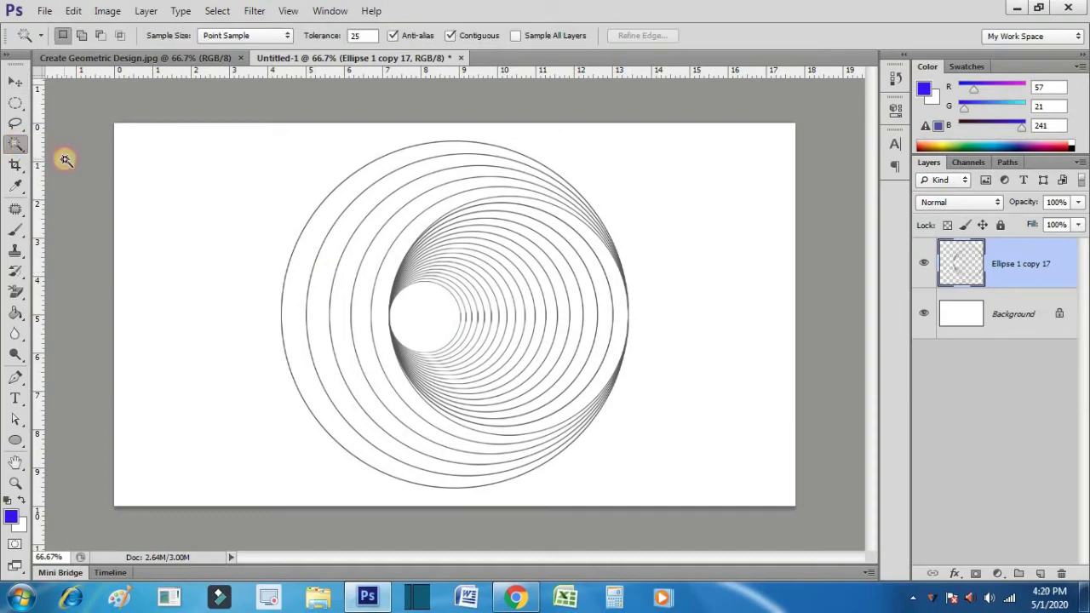
{"action": "left_click", "coordinate": [298, 289]}
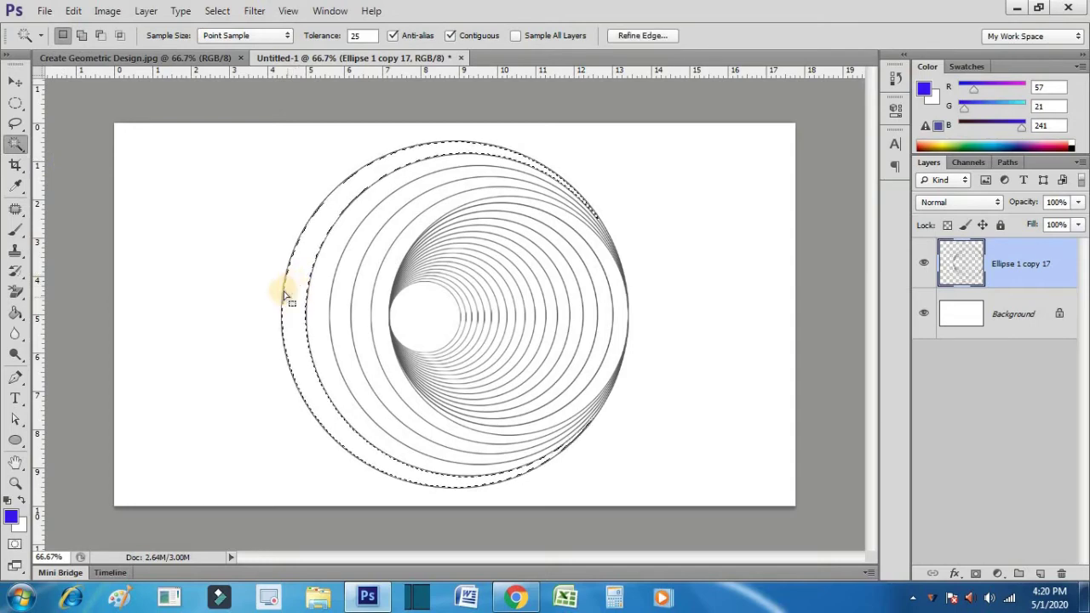
Set the foreground colour to near-black #070609.
{"action": "left_click", "coordinate": [11, 516]}
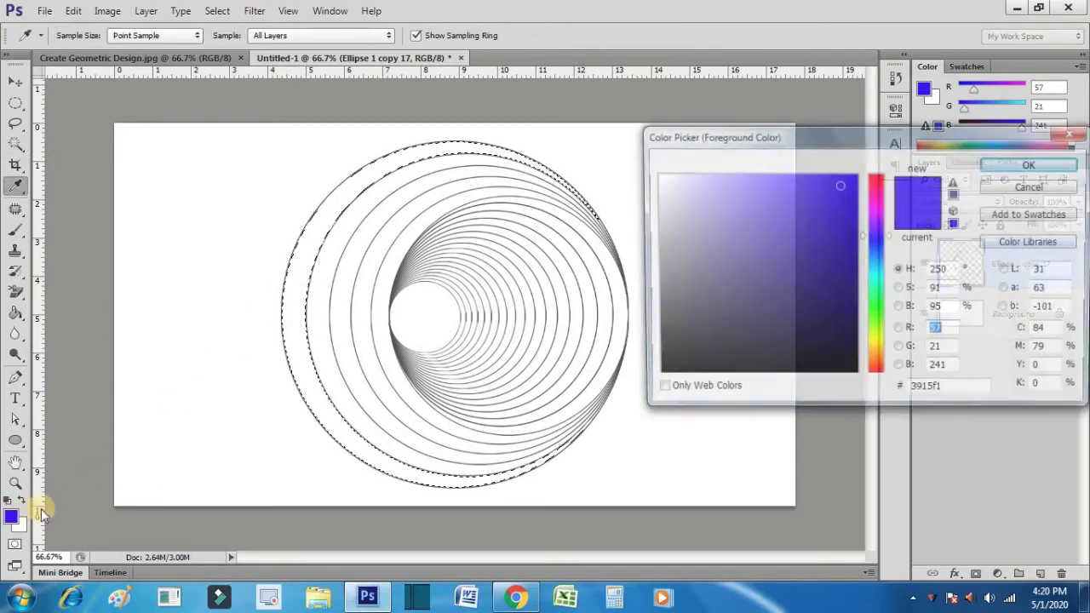
{"action": "left_click", "coordinate": [721, 369]}
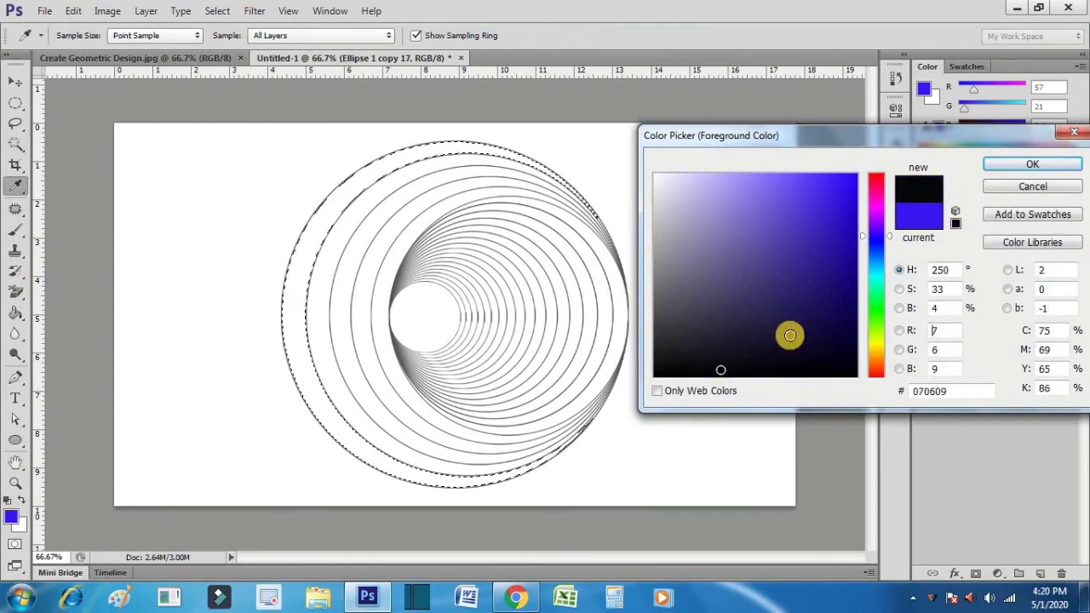
{"action": "left_click", "coordinate": [1006, 167]}
{"action": "key", "text": "w"}
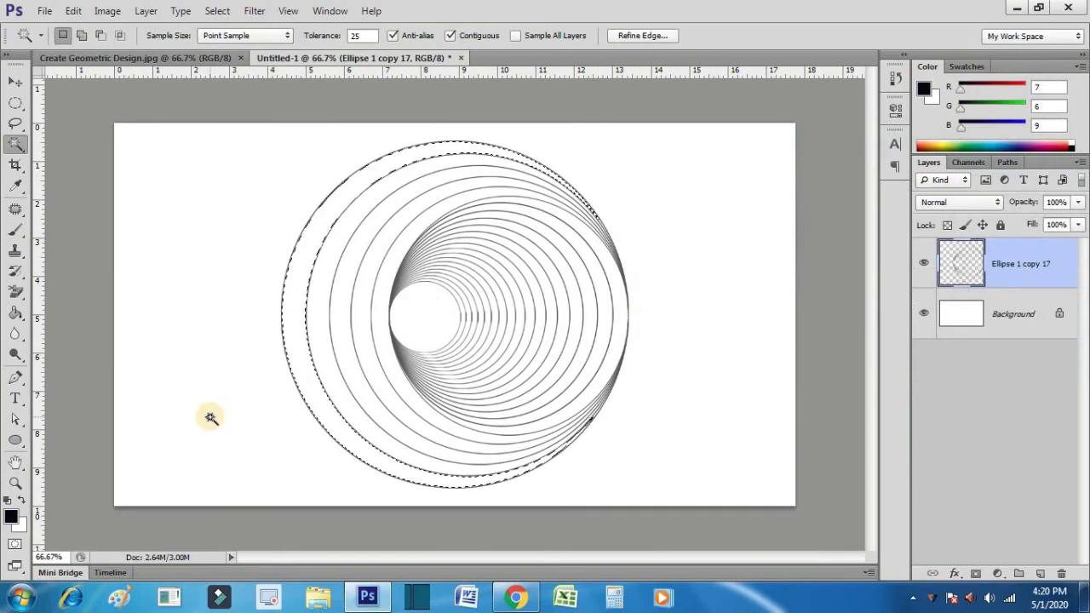
Fill the outer crescent band and the next two alternate rings inward with black.
{"action": "key", "text": "alt+BackSpace"}
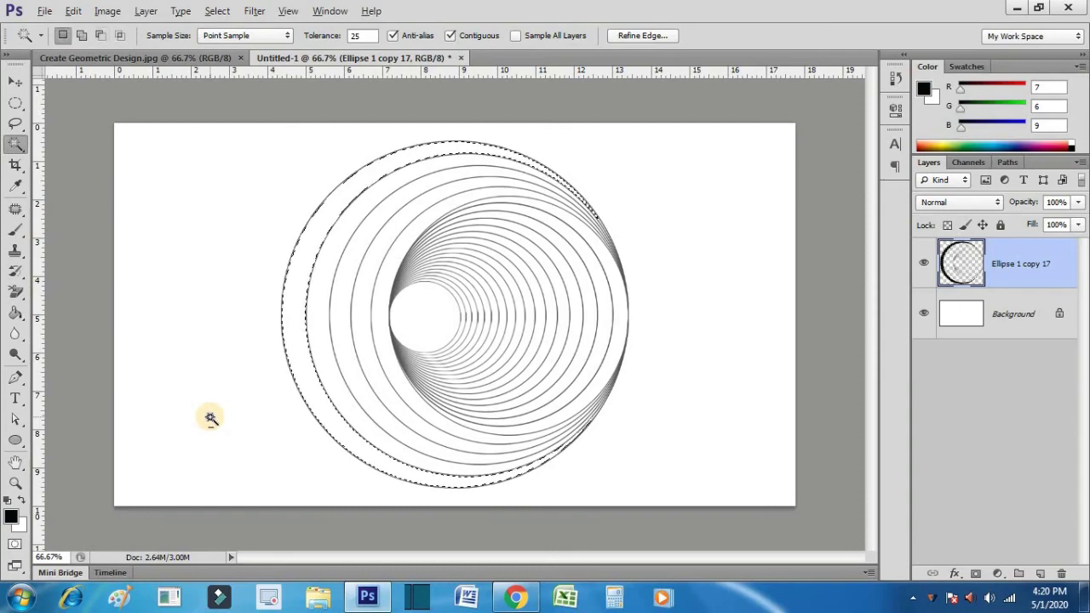
{"action": "left_click", "coordinate": [298, 281]}
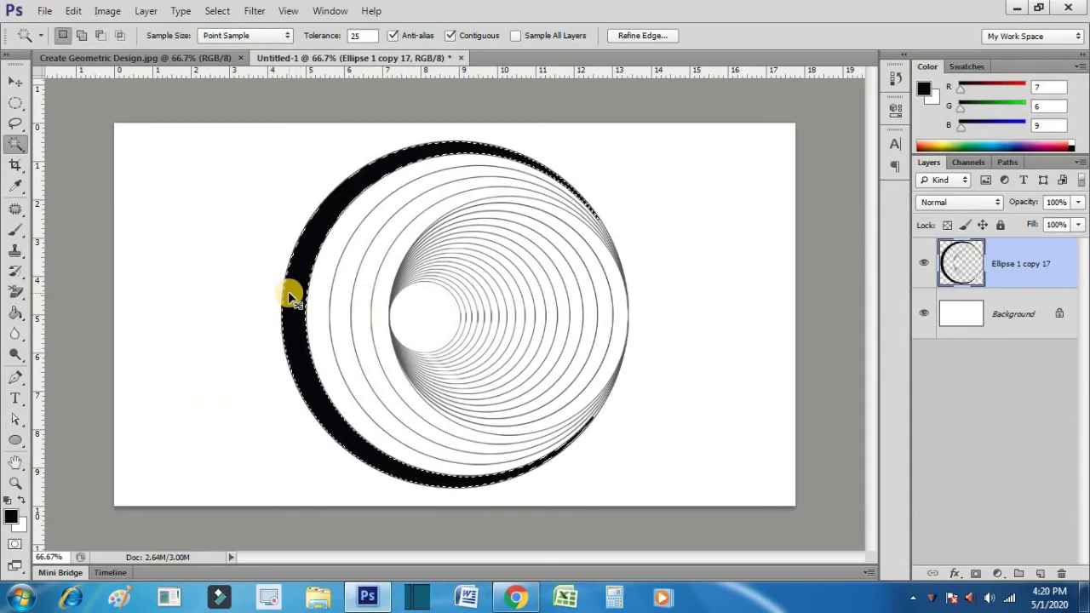
{"action": "key", "text": "ctrl+d"}
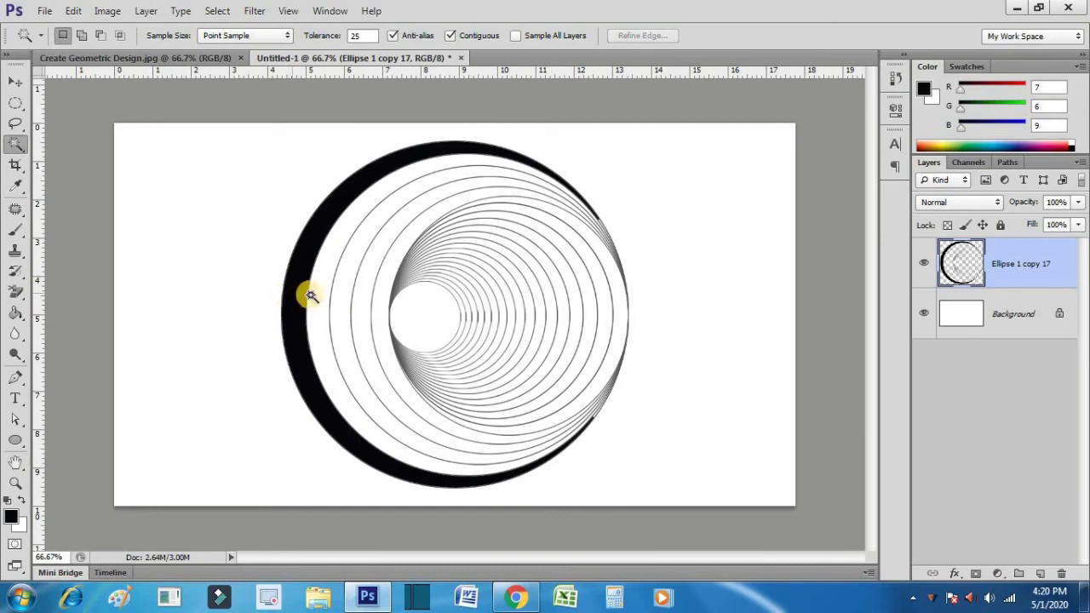
{"action": "left_click", "coordinate": [340, 296]}
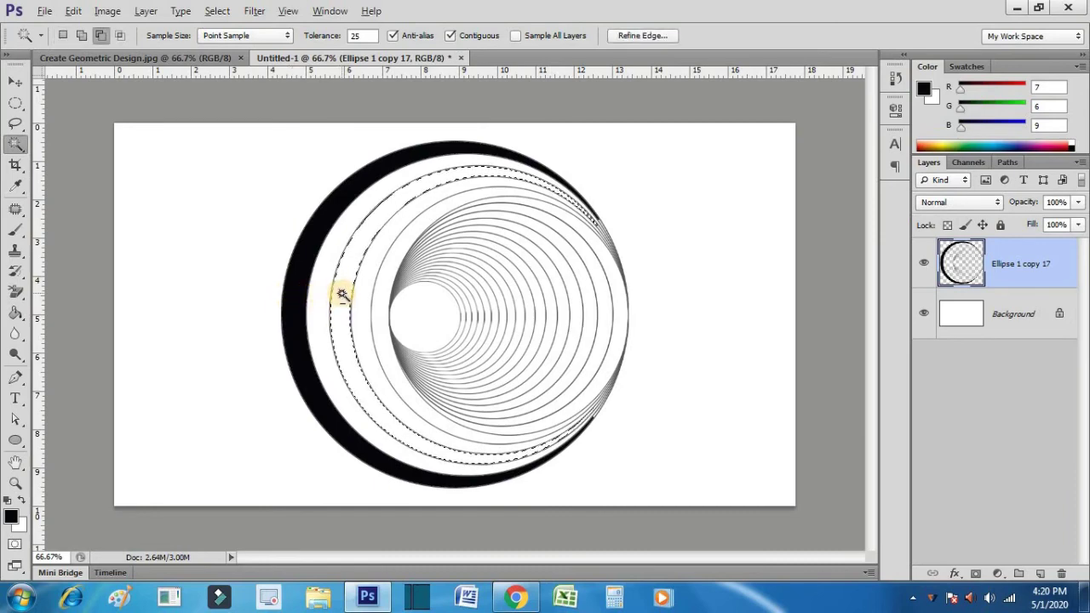
{"action": "key", "text": "alt+BackSpace"}
{"action": "left_click", "coordinate": [383, 302]}
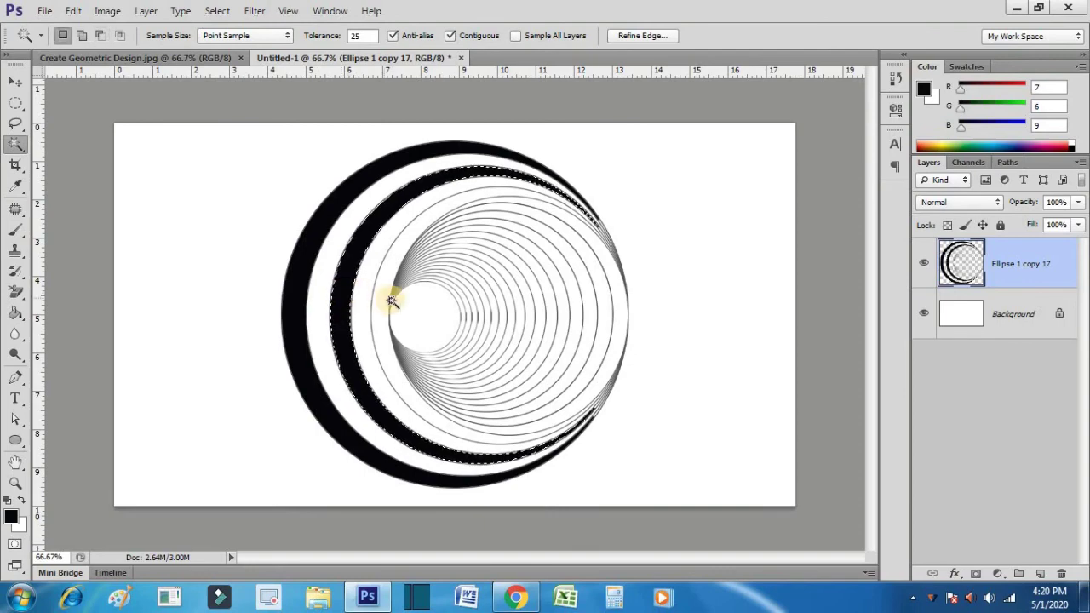
{"action": "key", "text": "alt+BackSpace"}
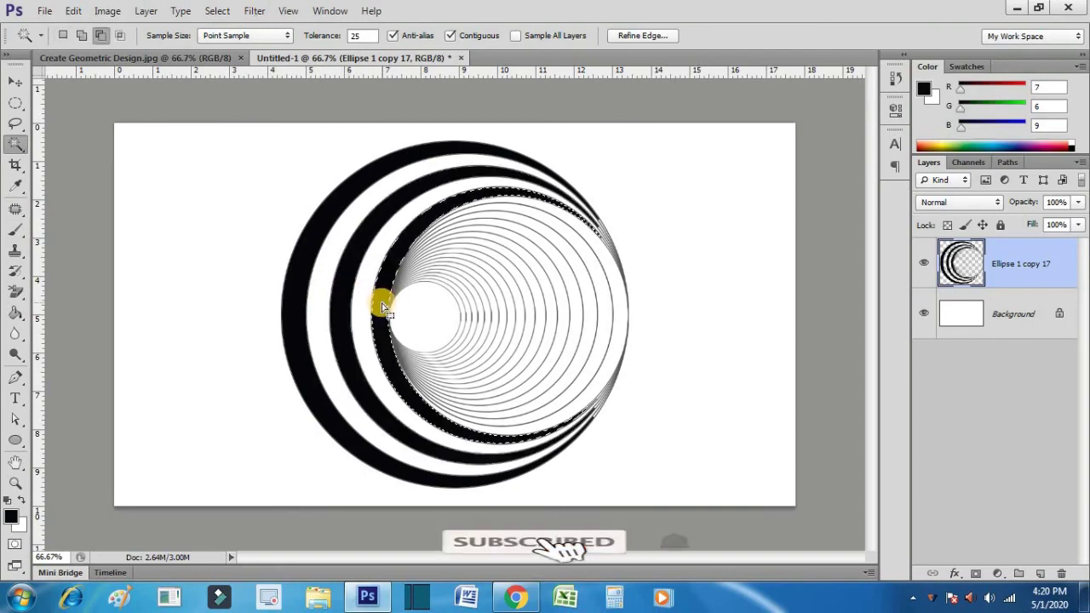
Fill the five remaining alternate inner ring bands with black, working toward the centre.
{"action": "left_click", "coordinate": [604, 329]}
{"action": "key", "text": "alt+BackSpace"}
{"action": "left_click", "coordinate": [577, 330]}
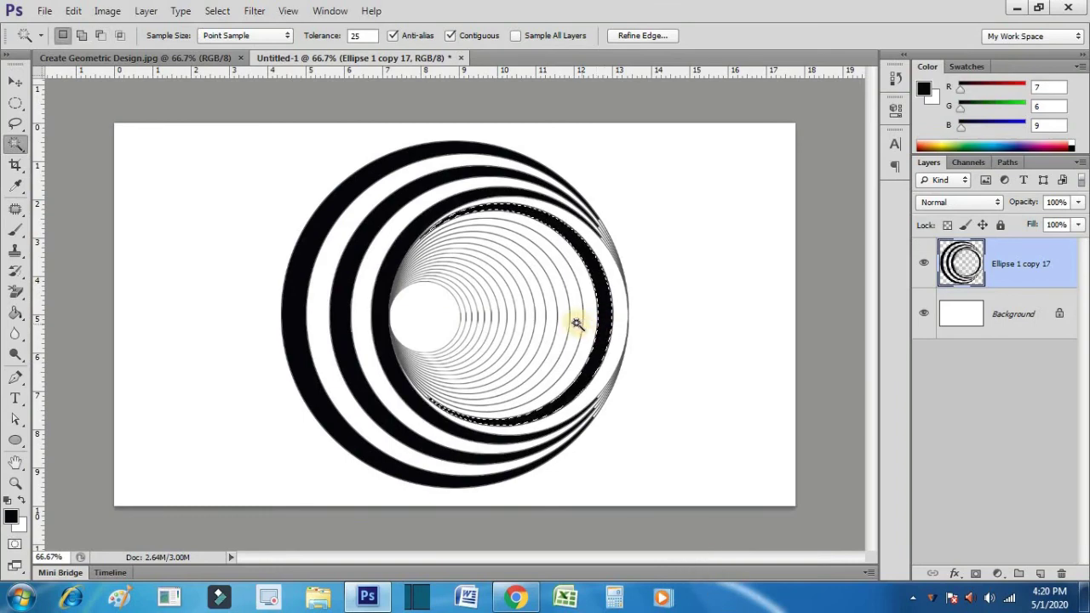
{"action": "key", "text": "alt+BackSpace"}
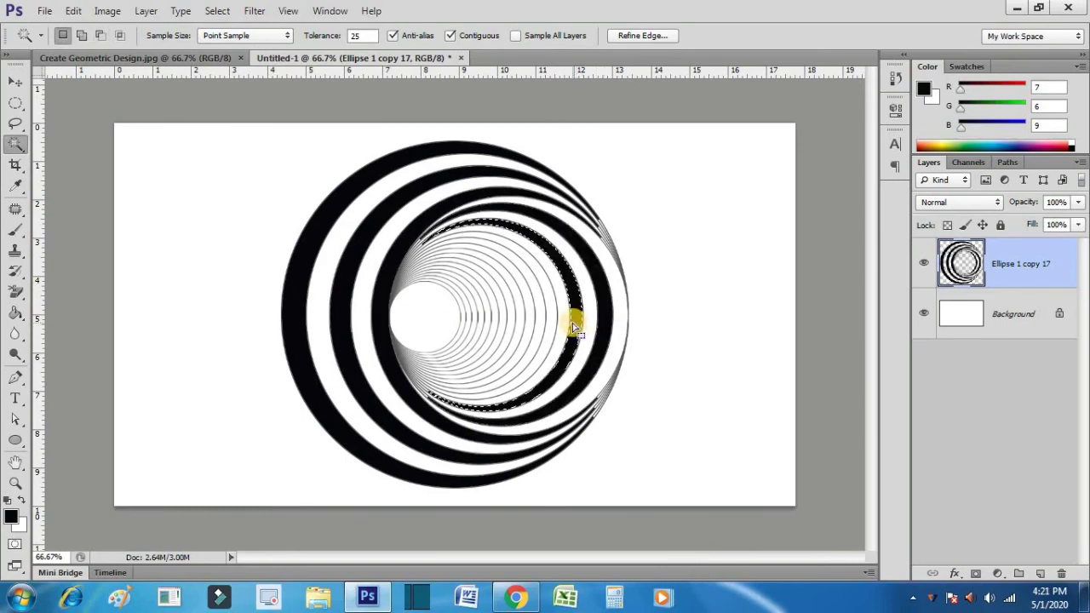
{"action": "left_click", "coordinate": [553, 319]}
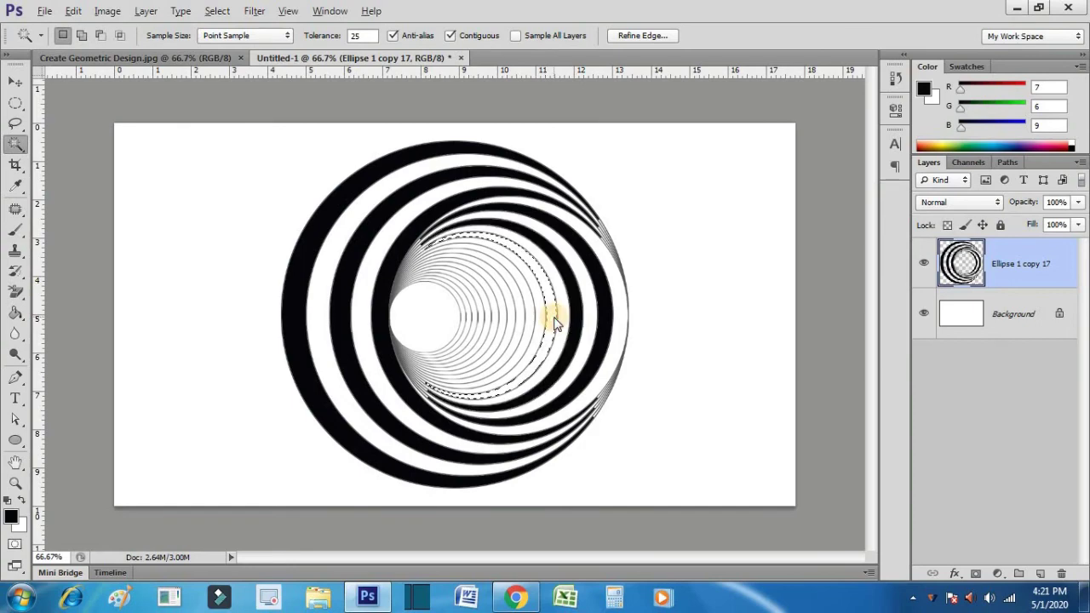
{"action": "key", "text": "alt+BackSpace"}
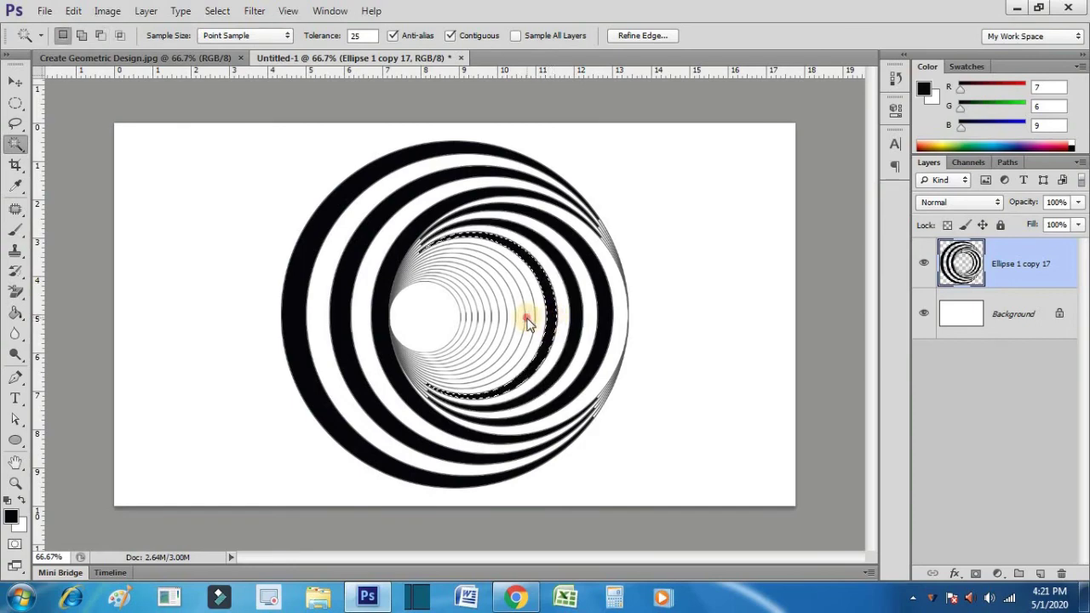
{"action": "left_click", "coordinate": [527, 322]}
{"action": "key", "text": "alt+BackSpace"}
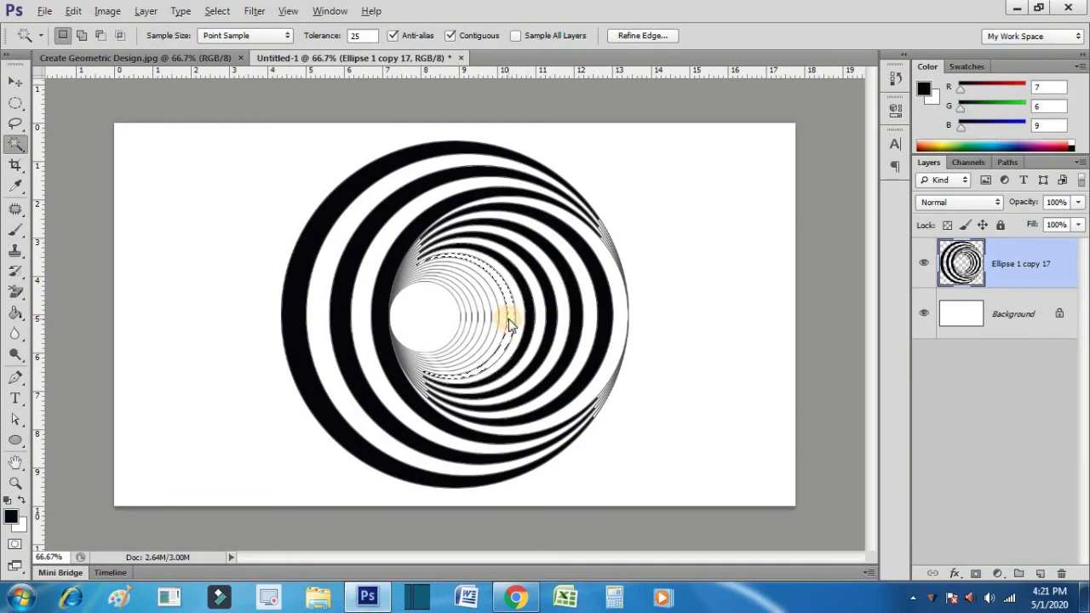
{"action": "left_click", "coordinate": [508, 319]}
{"action": "key", "text": "alt+BackSpace"}
Zoom in on the small inner rings and fill the remaining selected rings black.
{"action": "key", "text": "z"}
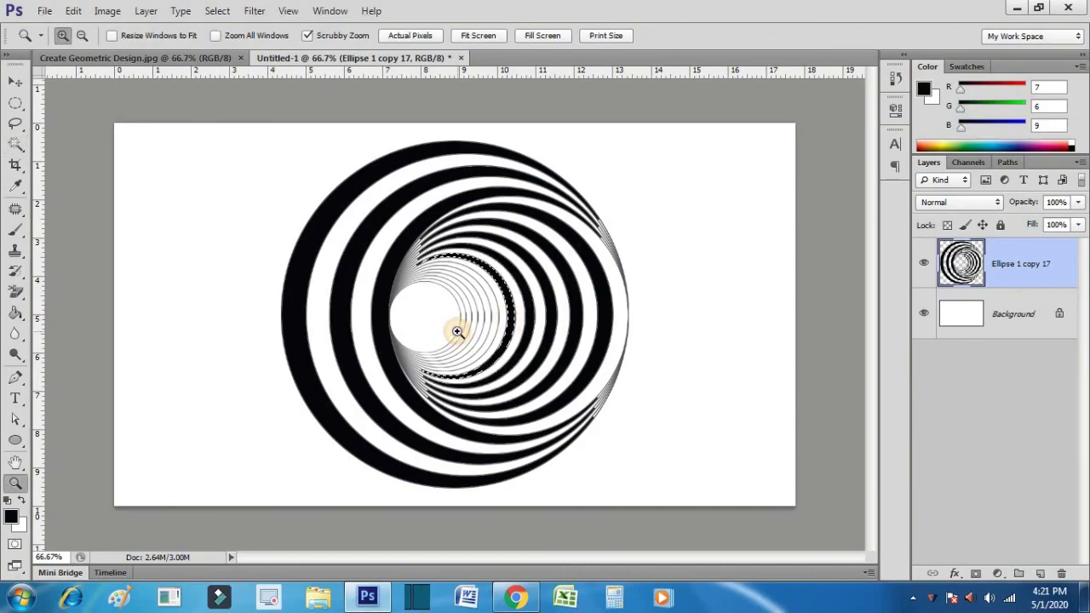
{"action": "left_click", "coordinate": [458, 331]}
{"action": "left_click", "coordinate": [457, 332]}
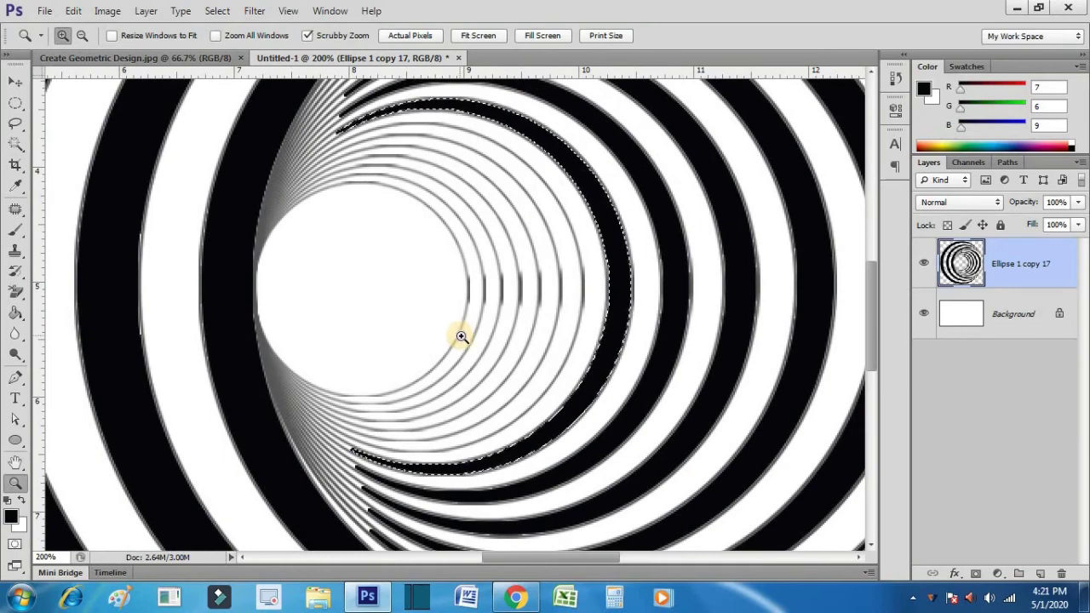
{"action": "key", "text": "w"}
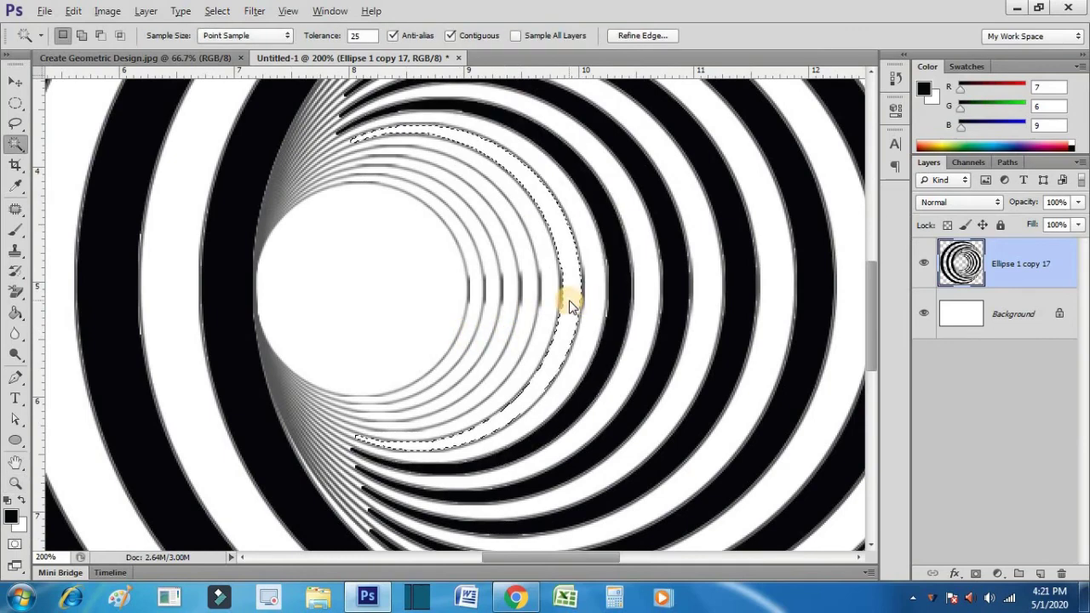
{"action": "key", "text": "alt+BackSpace"}
Fill the central circle black, deselect, and fit the whole tunnel on screen.
{"action": "left_click", "coordinate": [390, 314]}
{"action": "key", "text": "alt+BackSpace"}
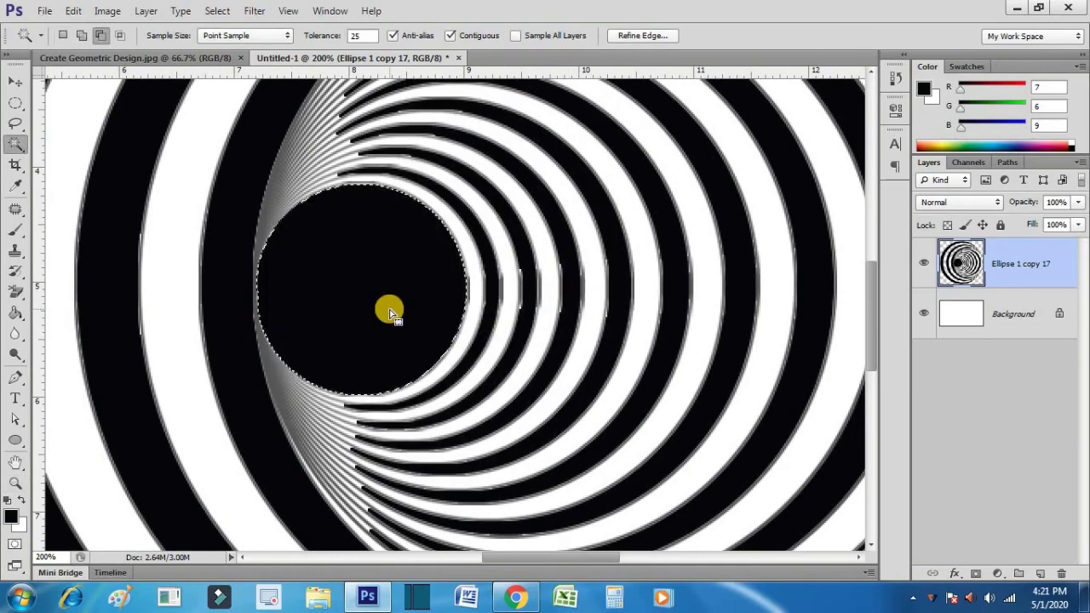
{"action": "key", "text": "ctrl+d"}
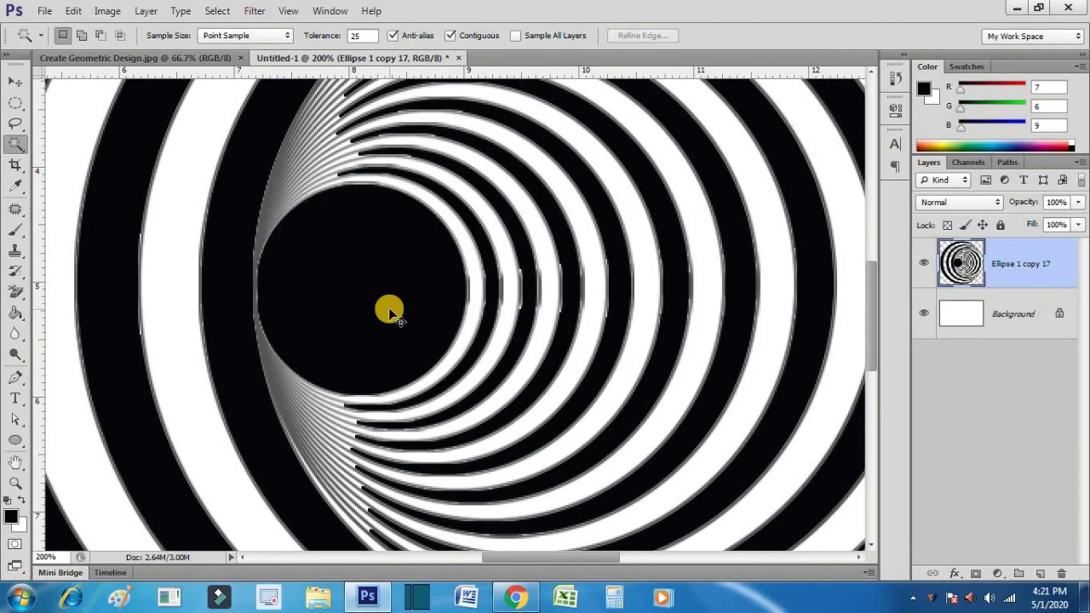
{"action": "key", "text": "ctrl+0"}
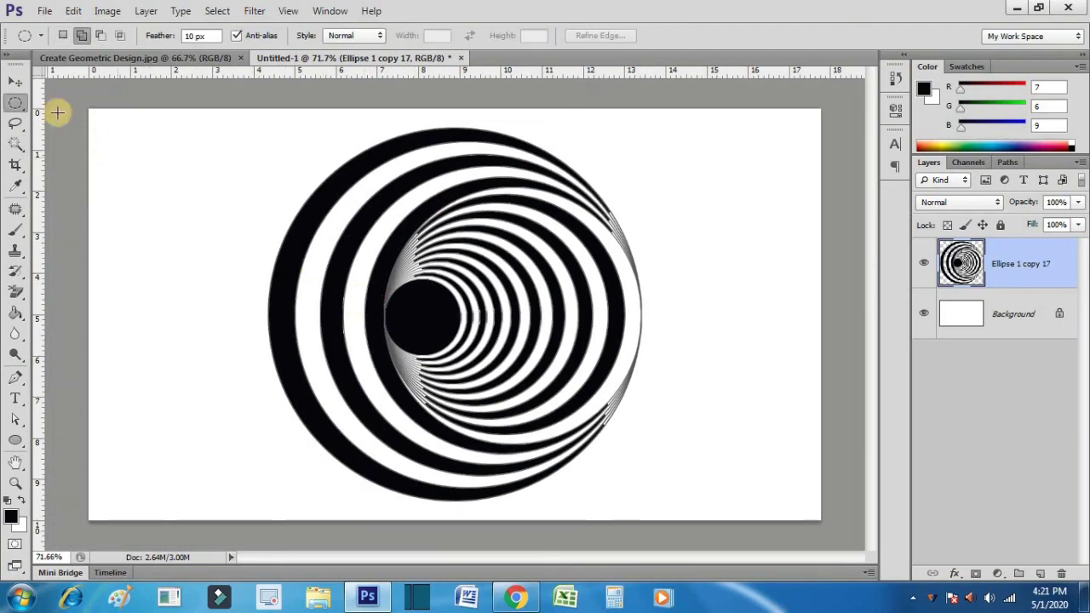
{"action": "left_click", "coordinate": [15, 80]}
{"action": "left_click_drag", "start_coordinate": [520, 239], "coordinate": [510, 294]}
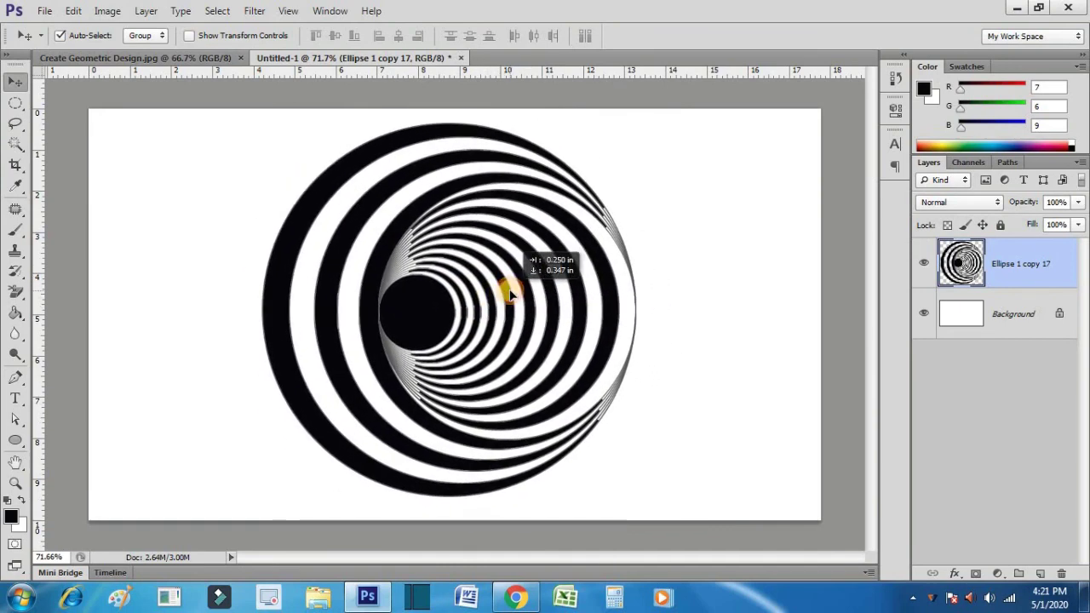
{"action": "left_click_drag", "start_coordinate": [510, 292], "coordinate": [509, 286]}
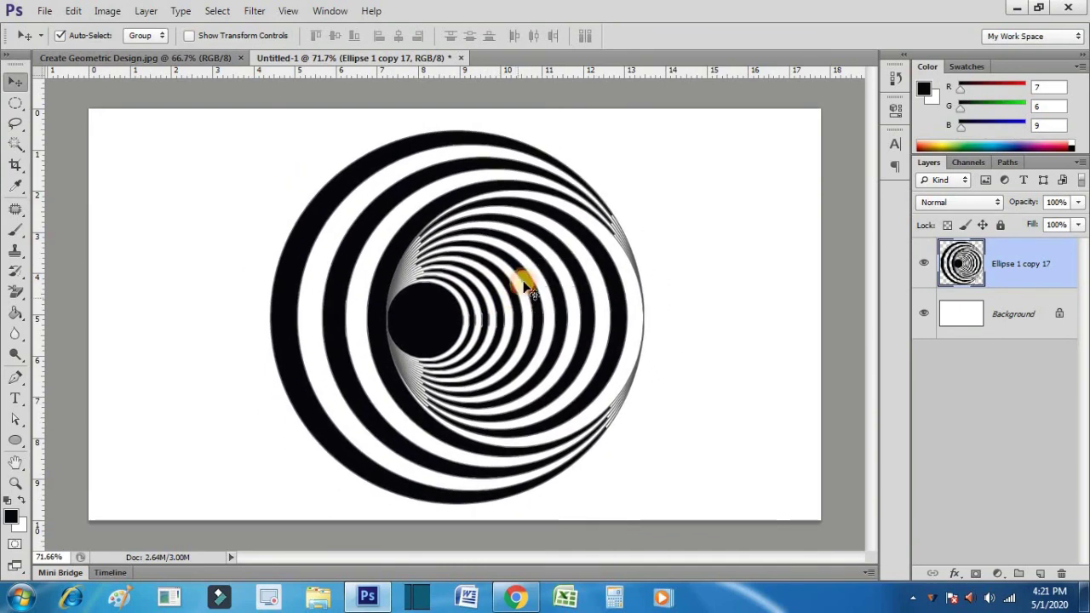
{"action": "key", "text": "m"}
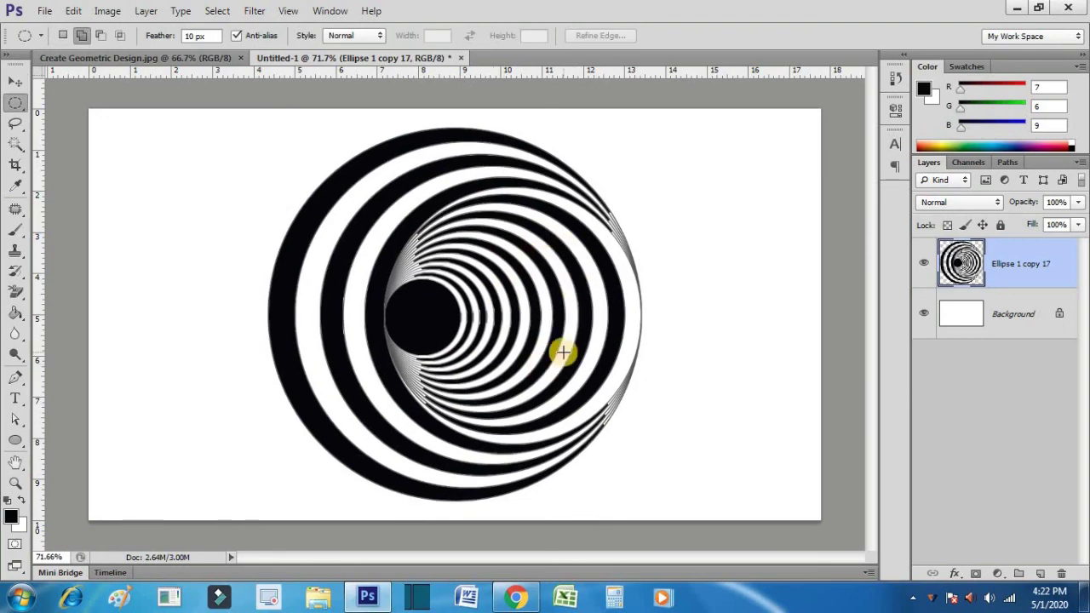